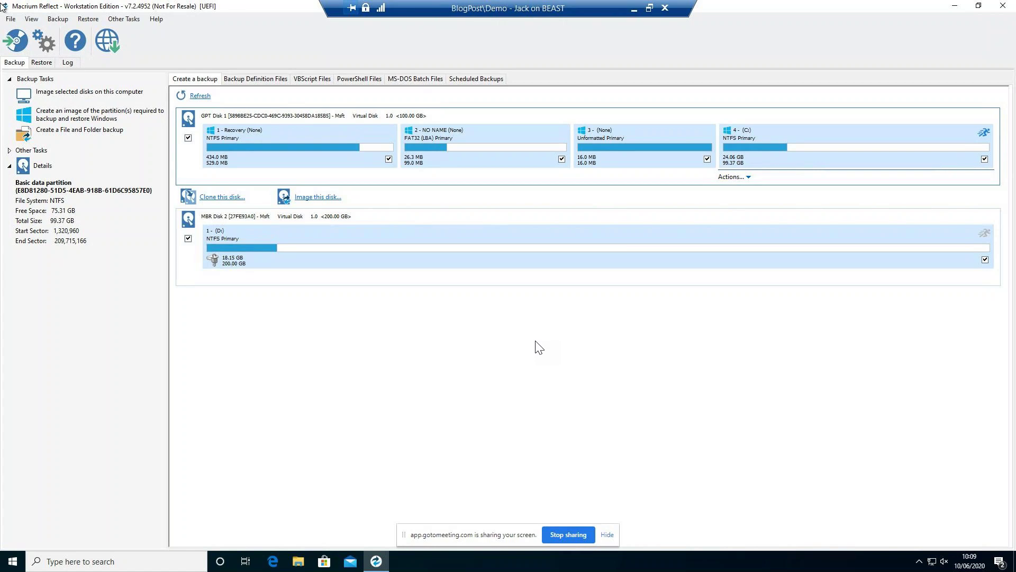
Step: Select the 0ECADB2001D11CC2-00-00.mrimg image for restore, then try and cancel viBoot's New VM wizard
left_click(41, 64)
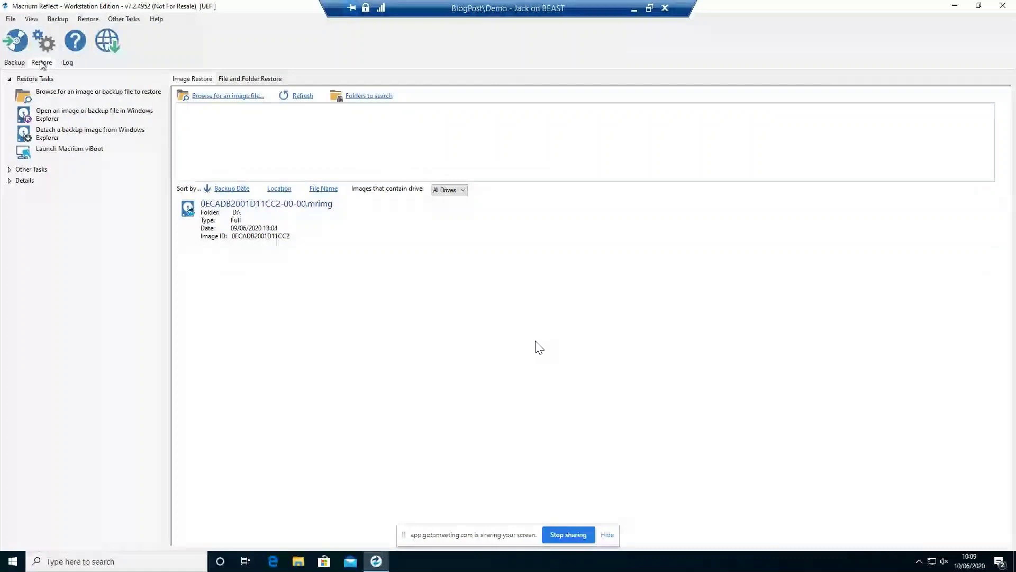
left_click(280, 211)
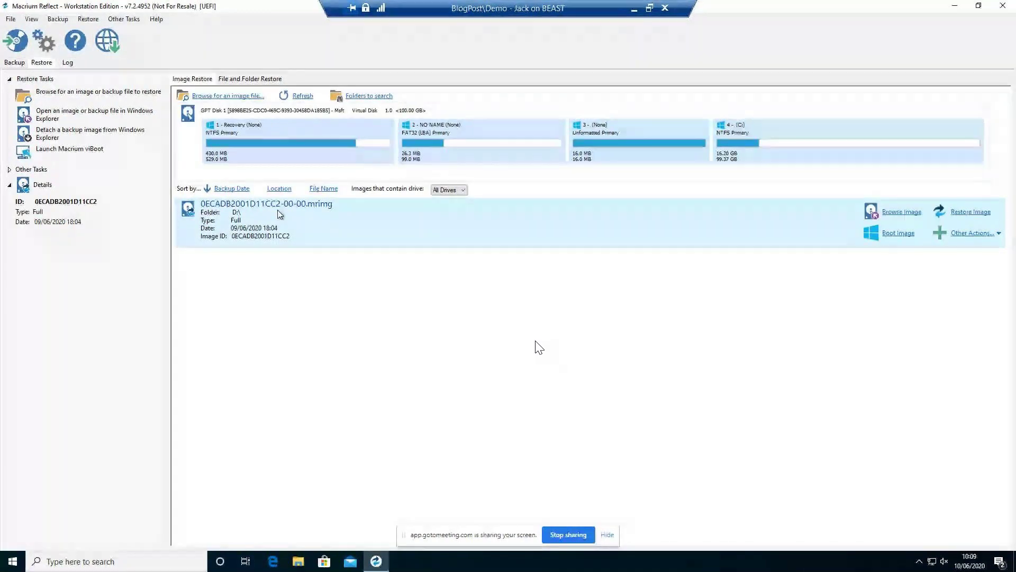
left_click(87, 152)
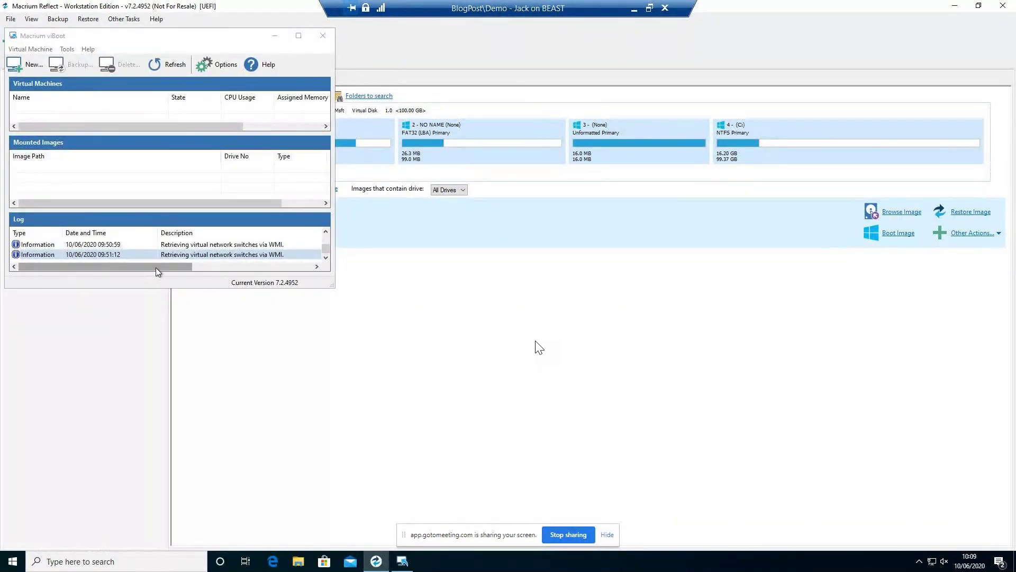
left_click(30, 68)
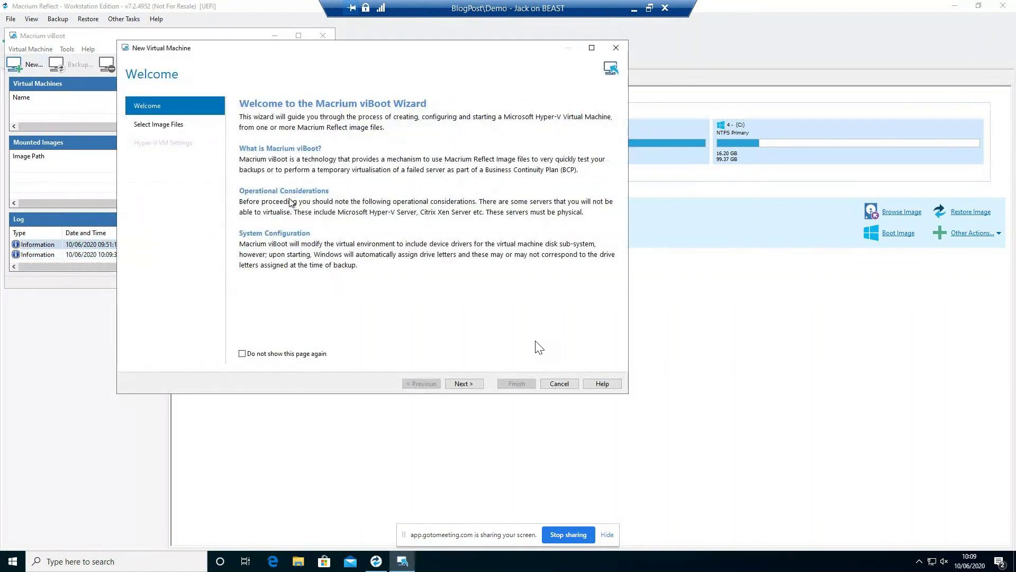
left_click(464, 383)
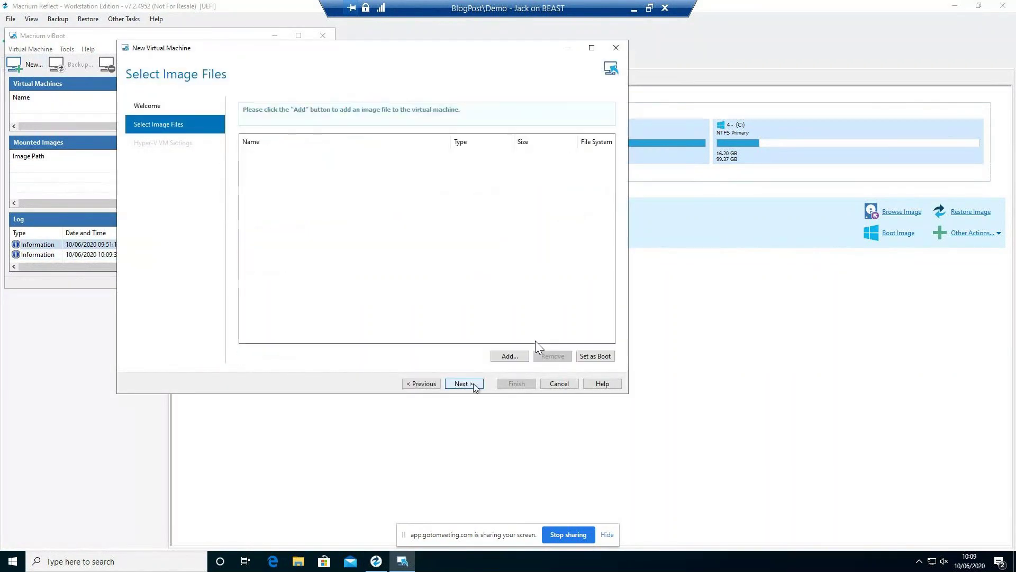
left_click(510, 356)
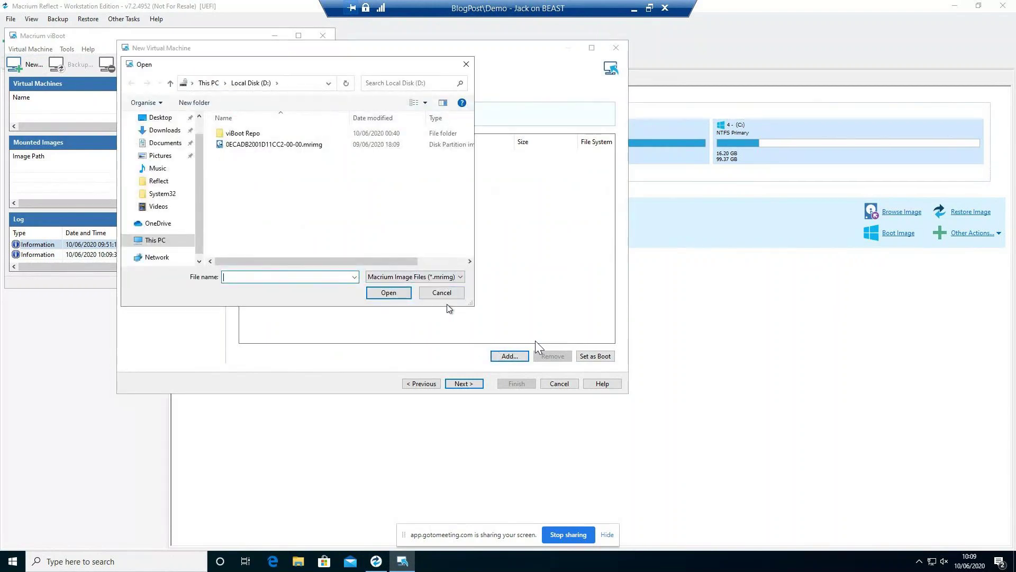
left_click(441, 292)
left_click(560, 383)
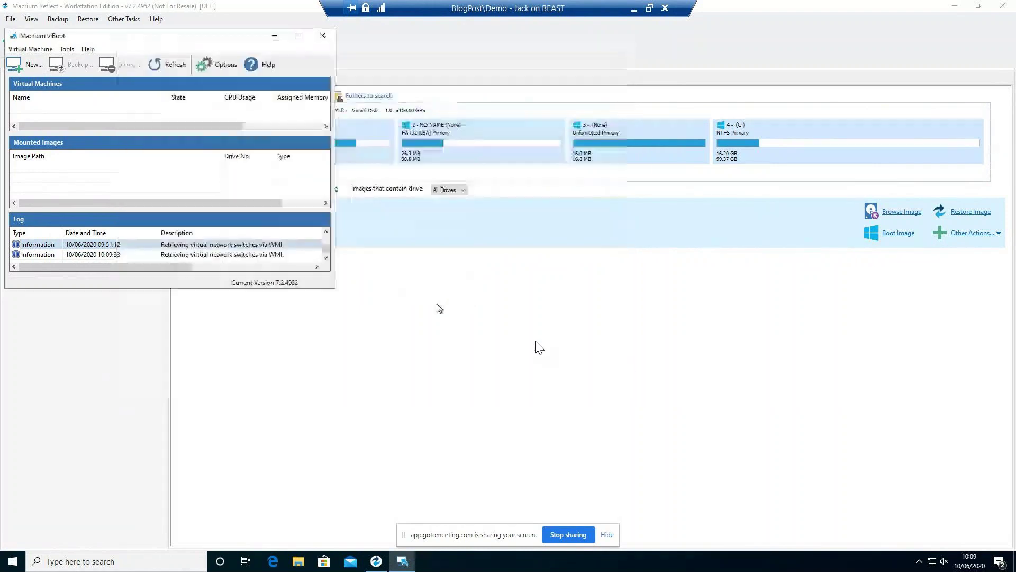
left_click(322, 36)
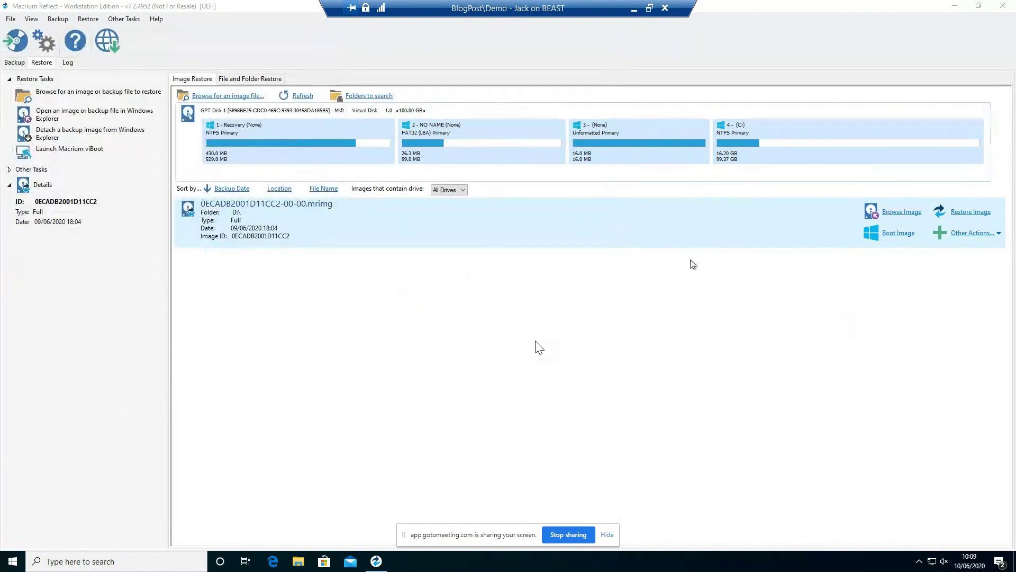
Step: Boot the image as a VM and rename the new machine to 'viBoot Example'
left_click(898, 238)
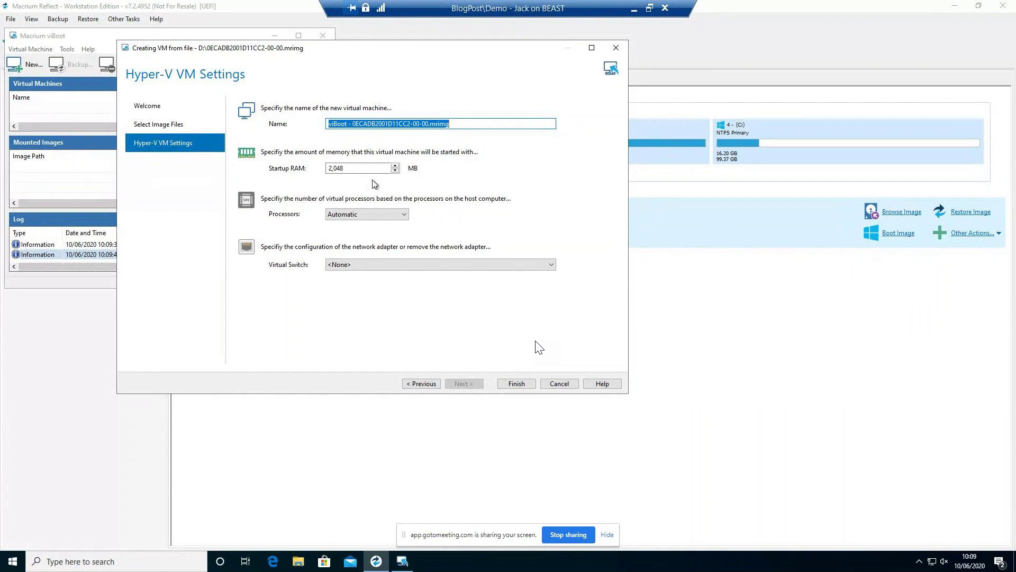
left_click(473, 122)
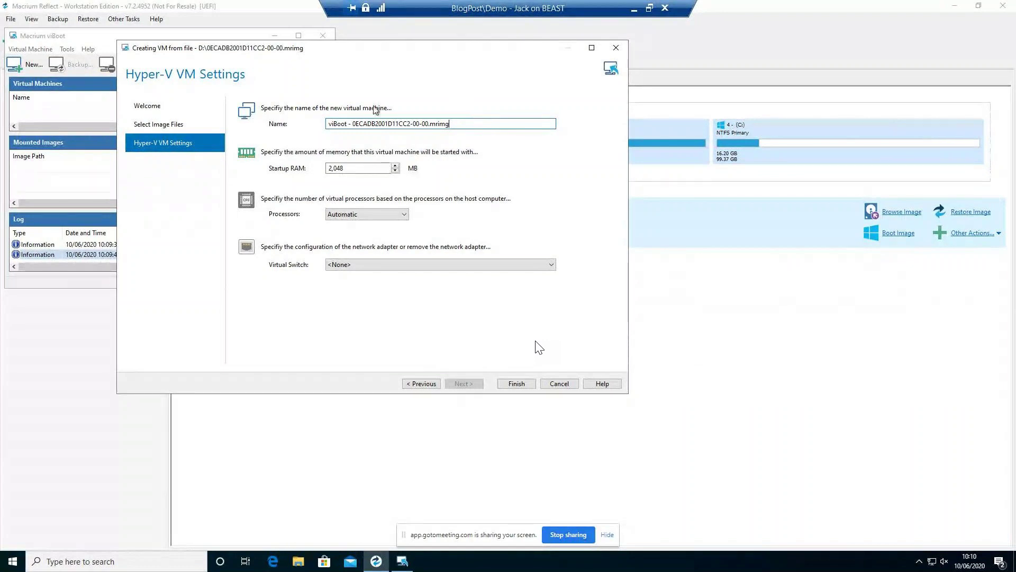
key("shift+Left")
key("shift+Left")
key("shift+Left")
key("shift+Left")
key("shift+Home")
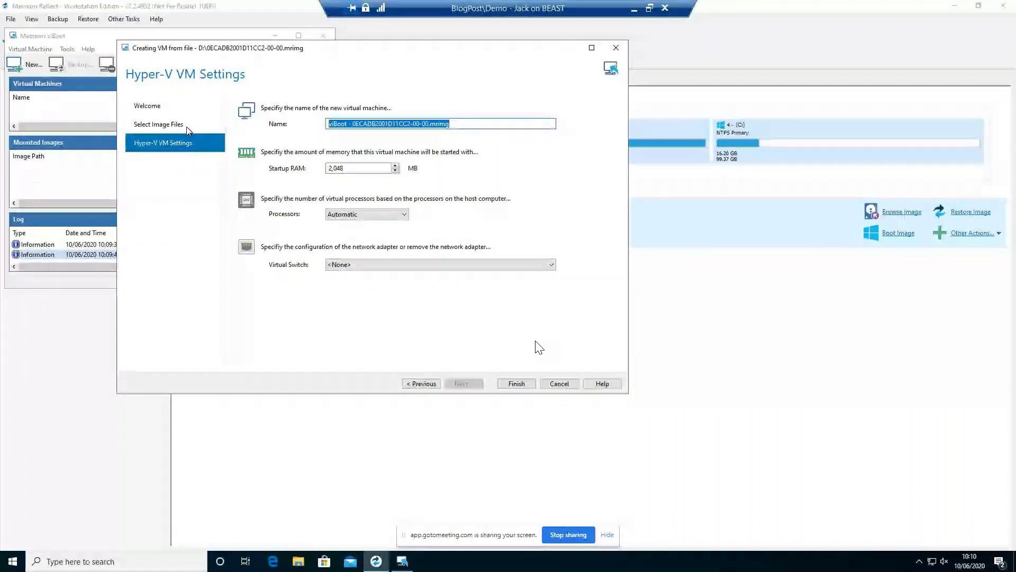
key("BackSpace")
type("vi")
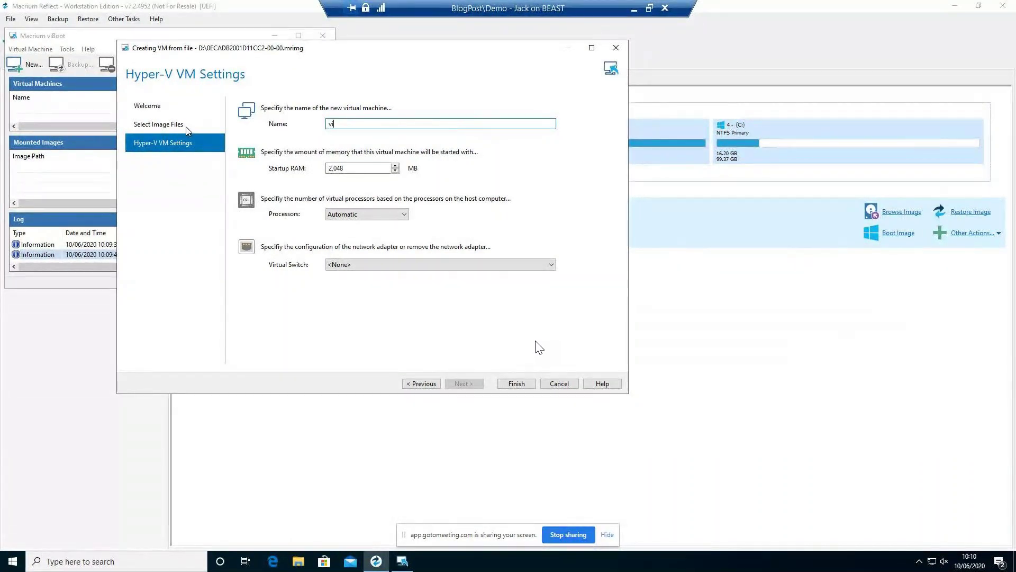
type("Boot Example")
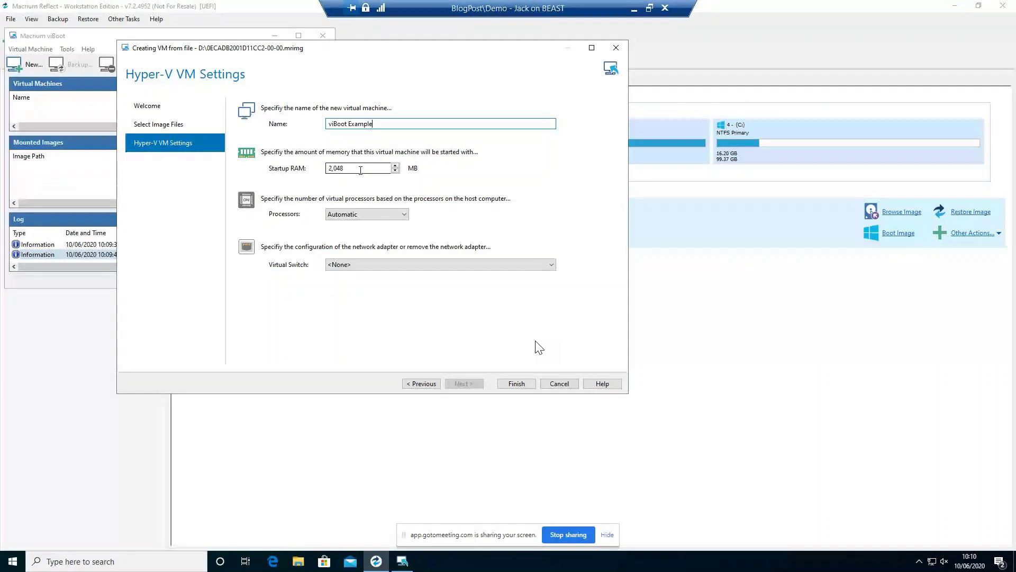
Step: Keep Automatic processors and 2,048 MB startup RAM, and choose Default Switch as the virtual switch
left_click(380, 215)
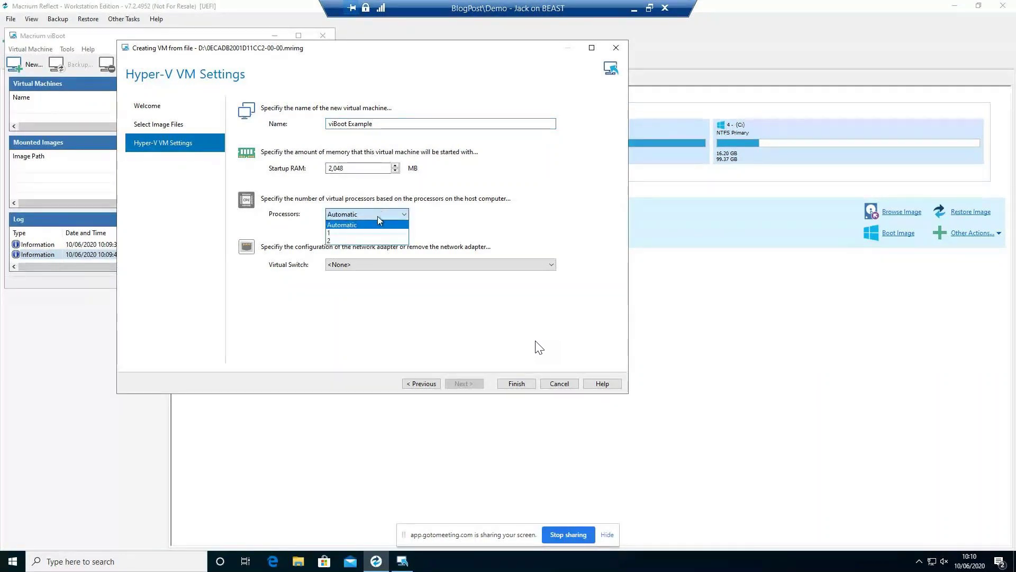
left_click(377, 216)
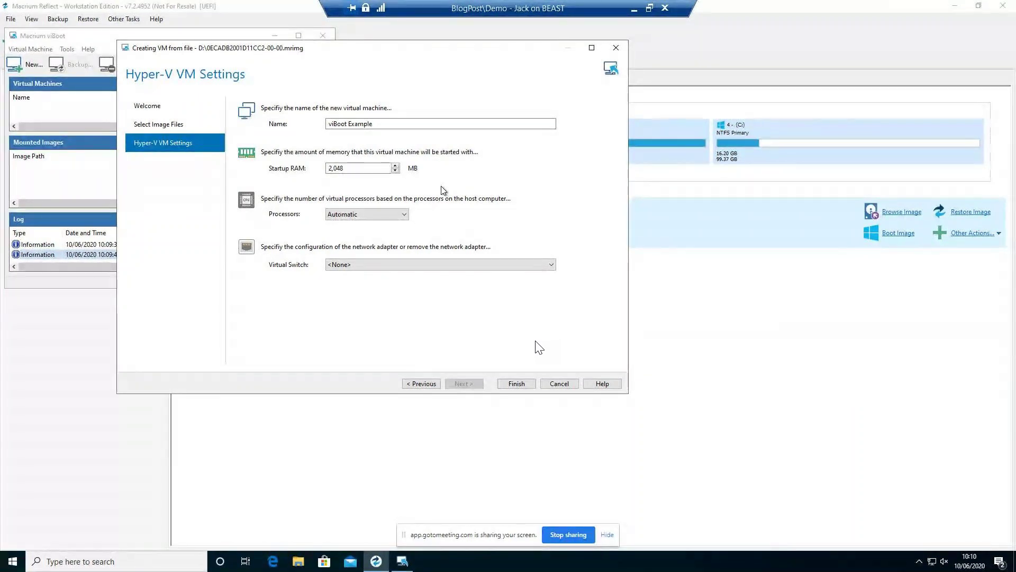
left_click_drag(359, 168, 275, 152)
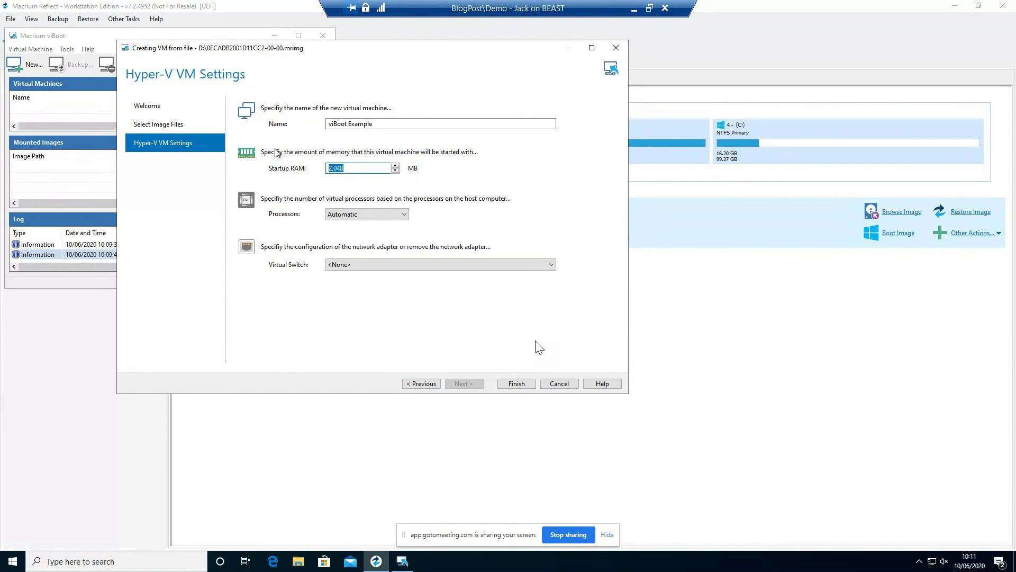
key("End")
left_click(347, 267)
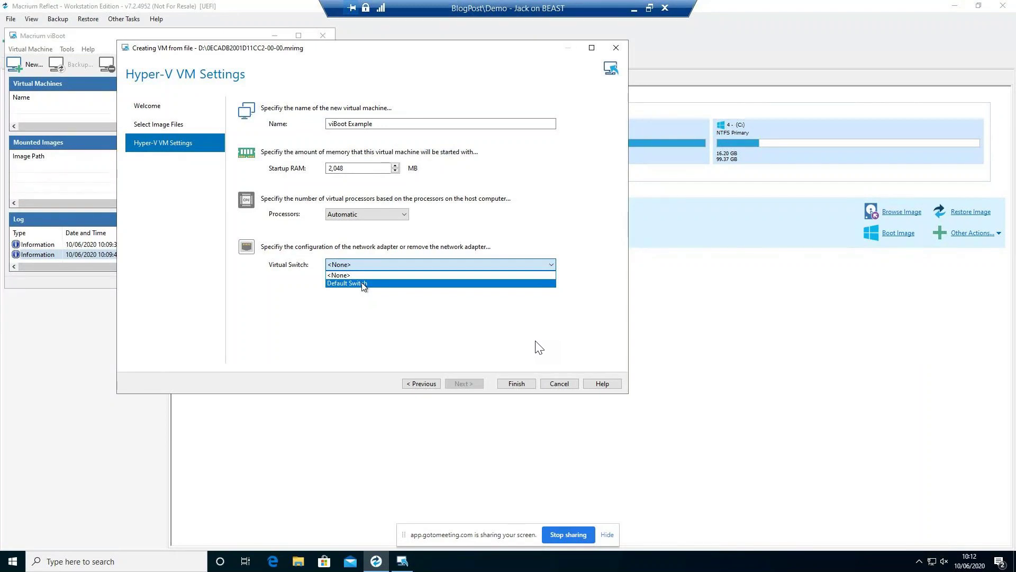
left_click(365, 285)
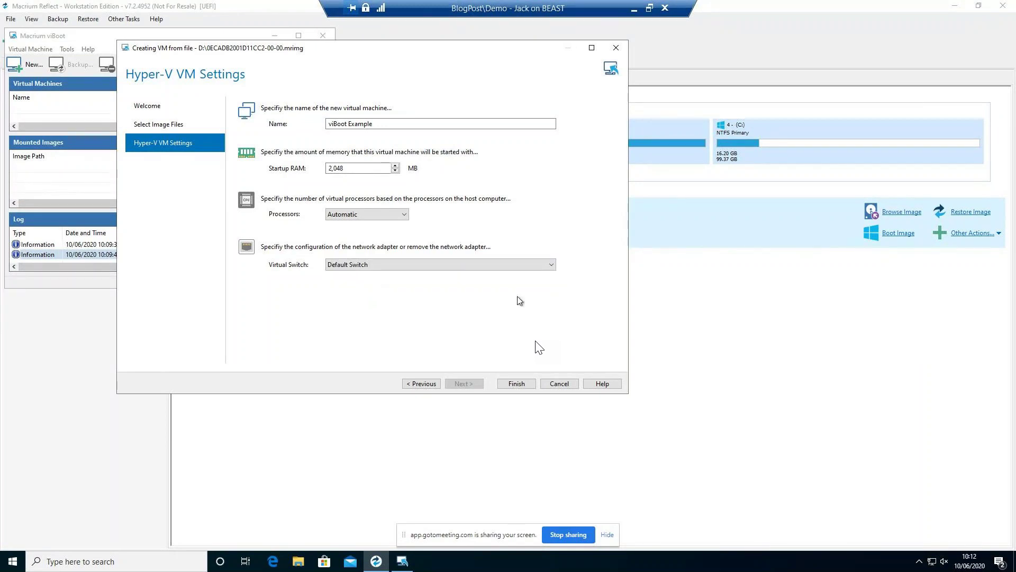
Step: Finish the Hyper-V VM Settings wizard to start building the viBoot Example machine
left_click(516, 385)
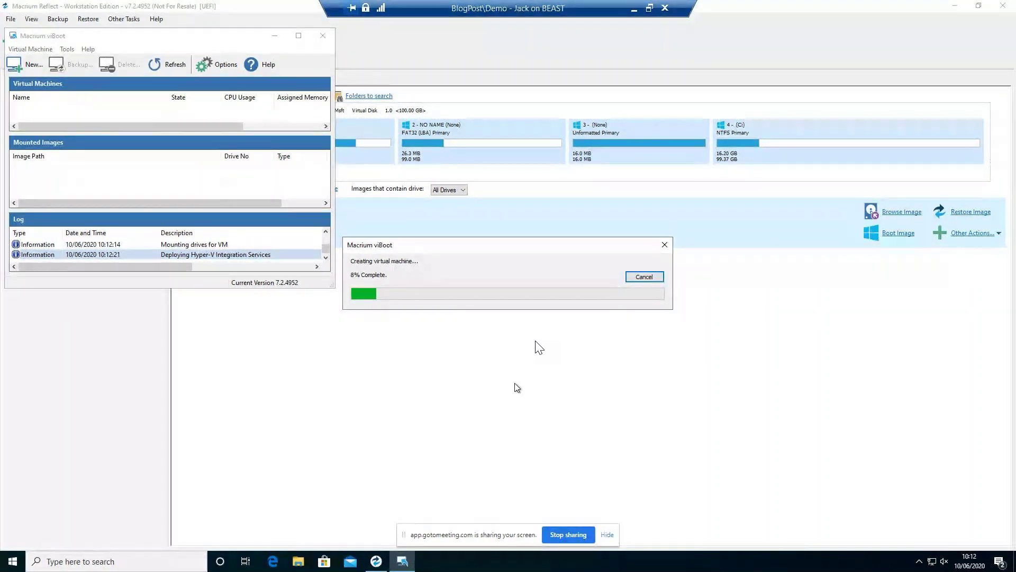
Step: Search for Hyper-V Manager, then minimize the remote session to return to the meeting page
left_click(148, 560)
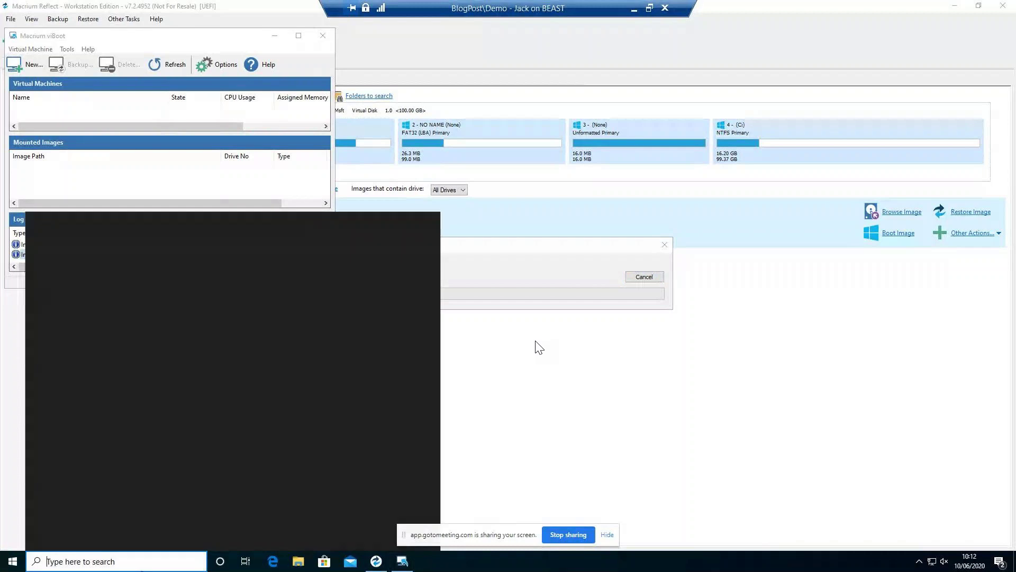
type("hyper")
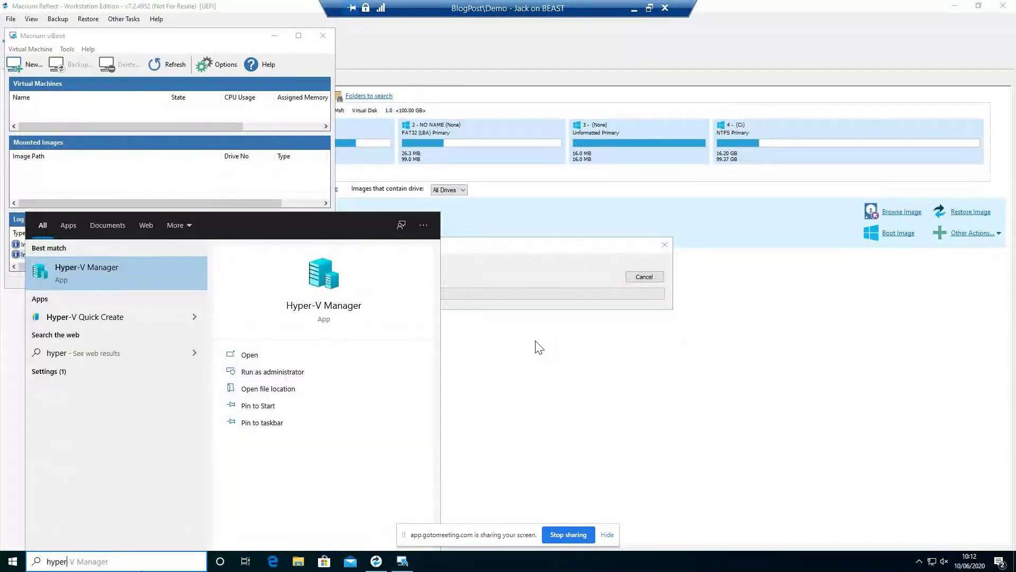
key("Escape")
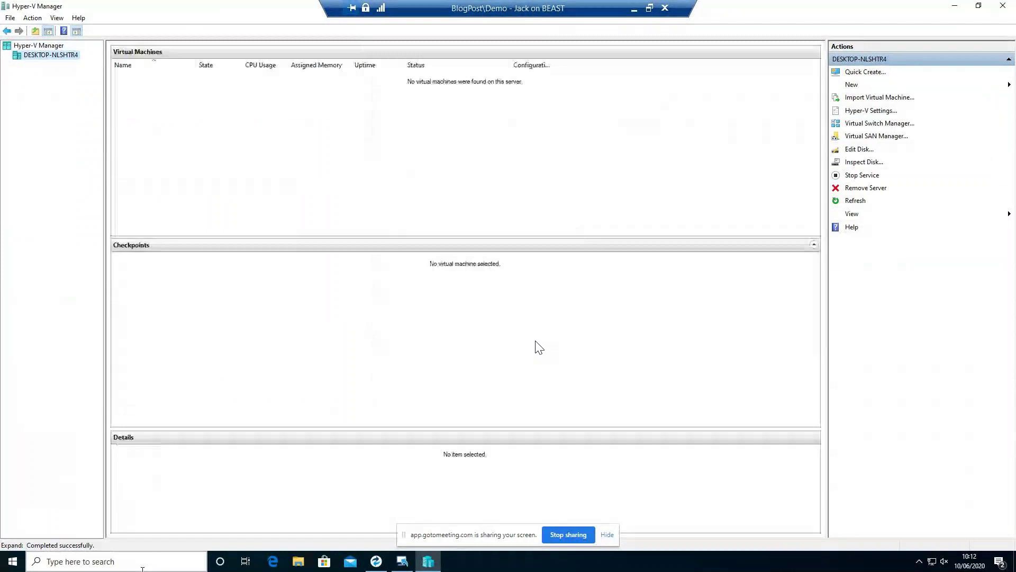
left_click(956, 7)
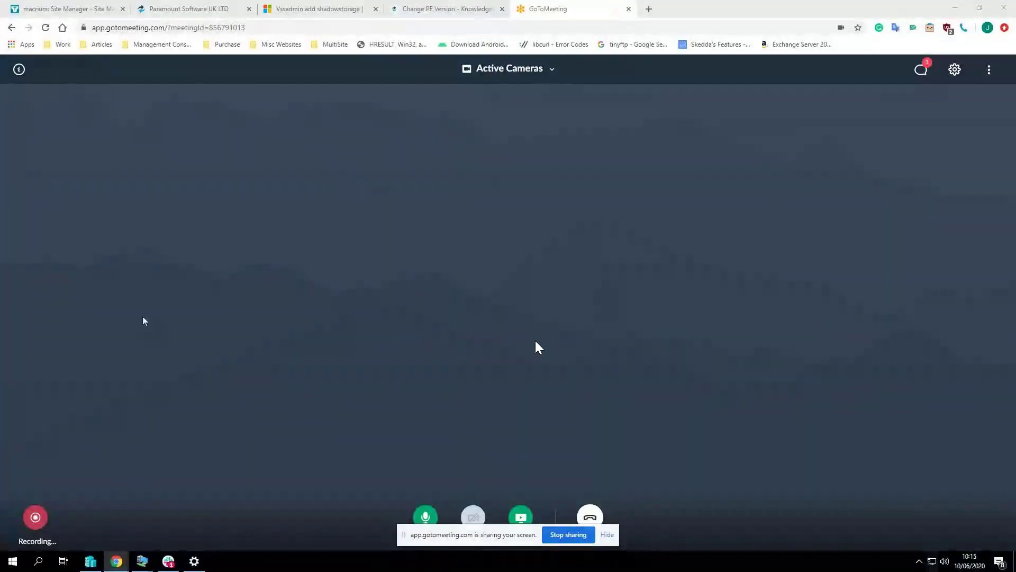
Step: Show the remote machine full screen, cancel the stuck viBoot VM build, and dismiss the failure dialog
mouse_move(142, 561)
left_click(186, 516)
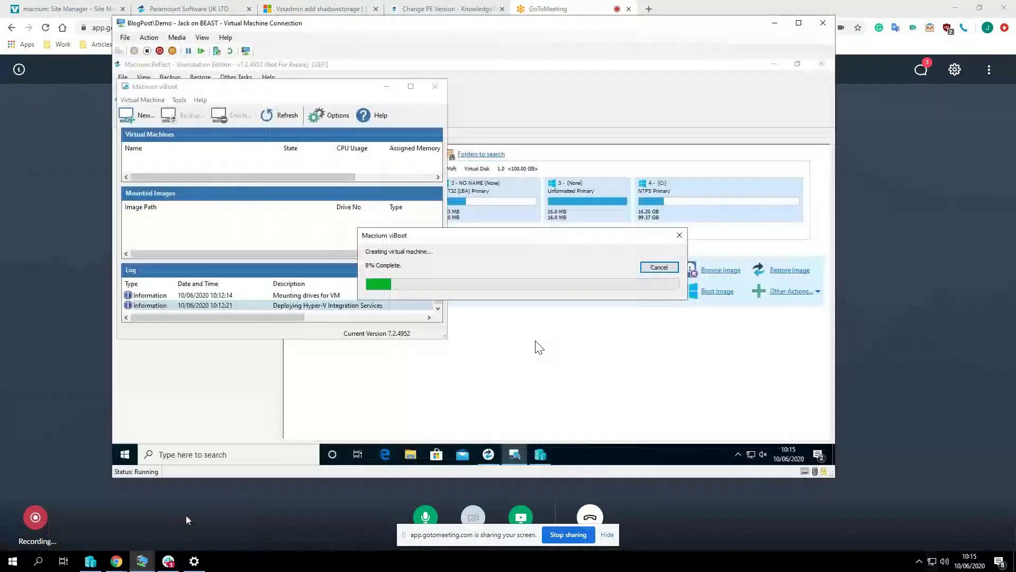
left_click(798, 23)
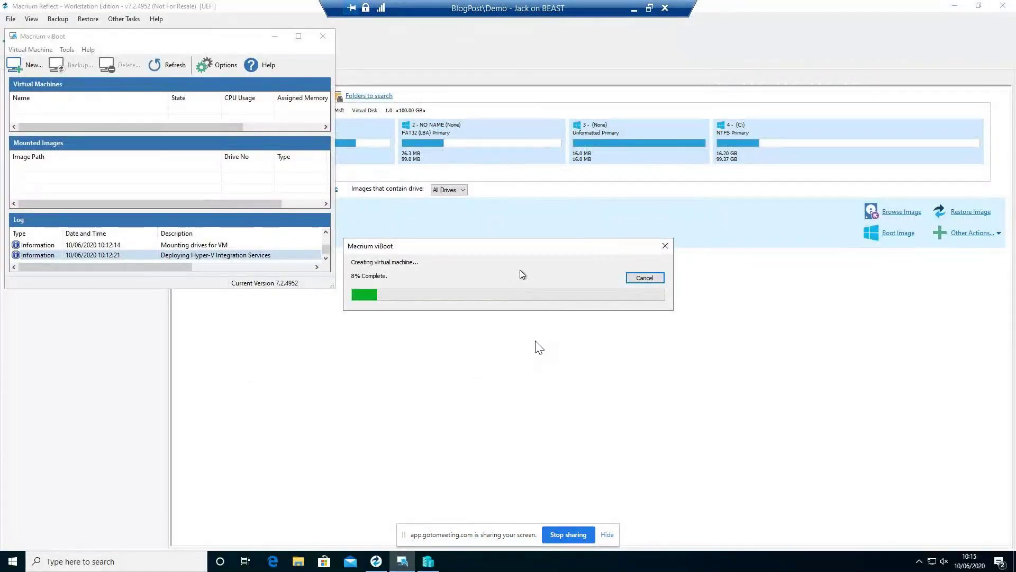
left_click(644, 278)
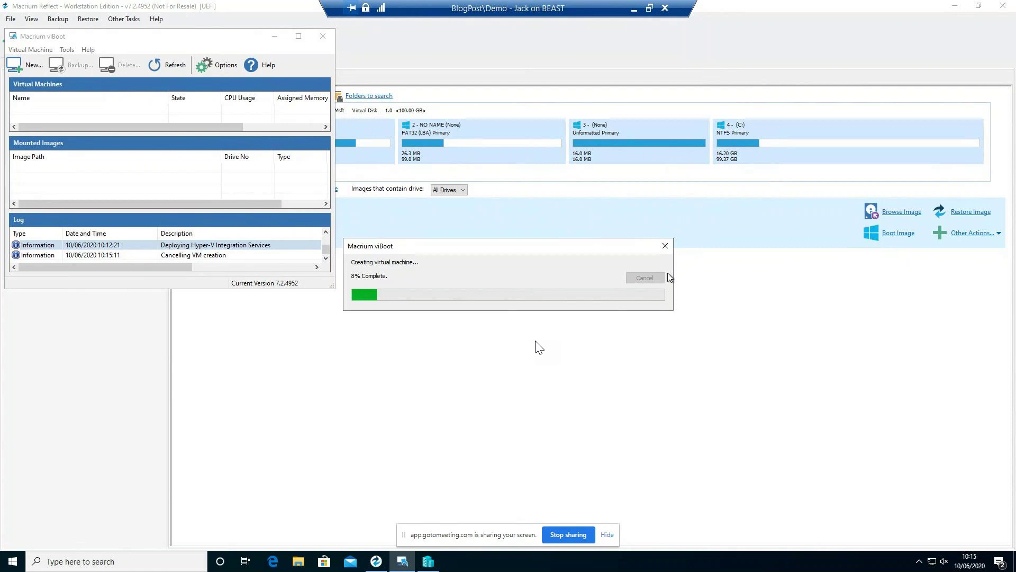
left_click(326, 250)
mouse_move(368, 239)
left_click(665, 248)
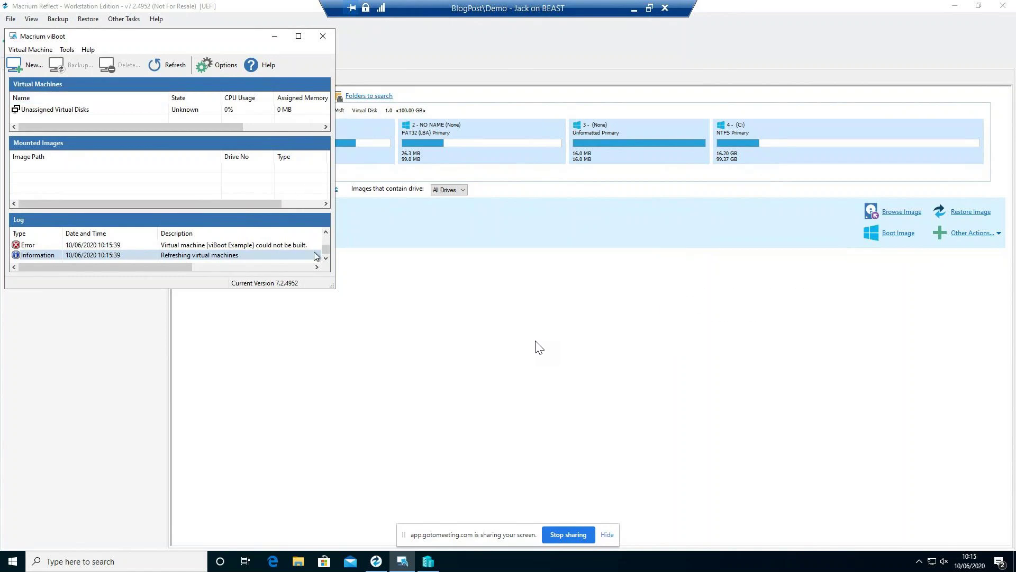
Step: Delete the leftover Unassigned Virtual Disks, confirming the deletion
left_click(78, 112)
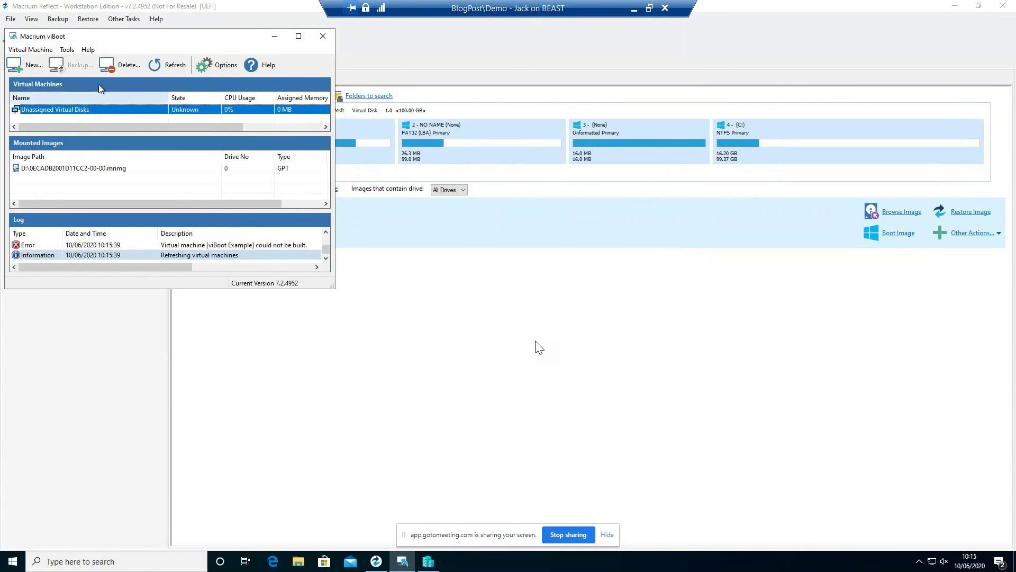
left_click(120, 66)
left_click(209, 196)
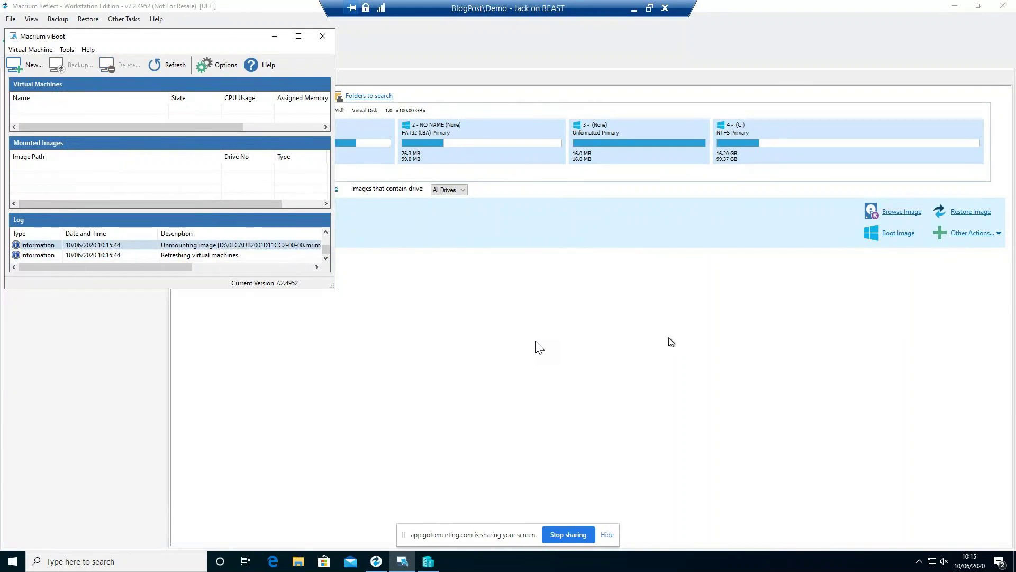
left_click(402, 562)
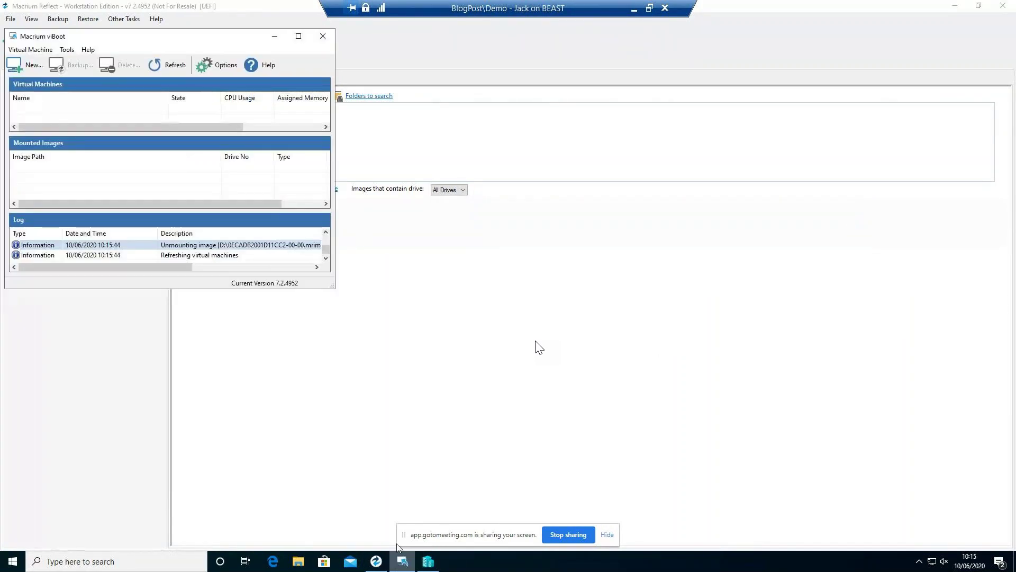
Step: Check viBoot's repository path in Options and confirm D:\viBoot Repo exists on Local Disk (D:)
left_click(229, 65)
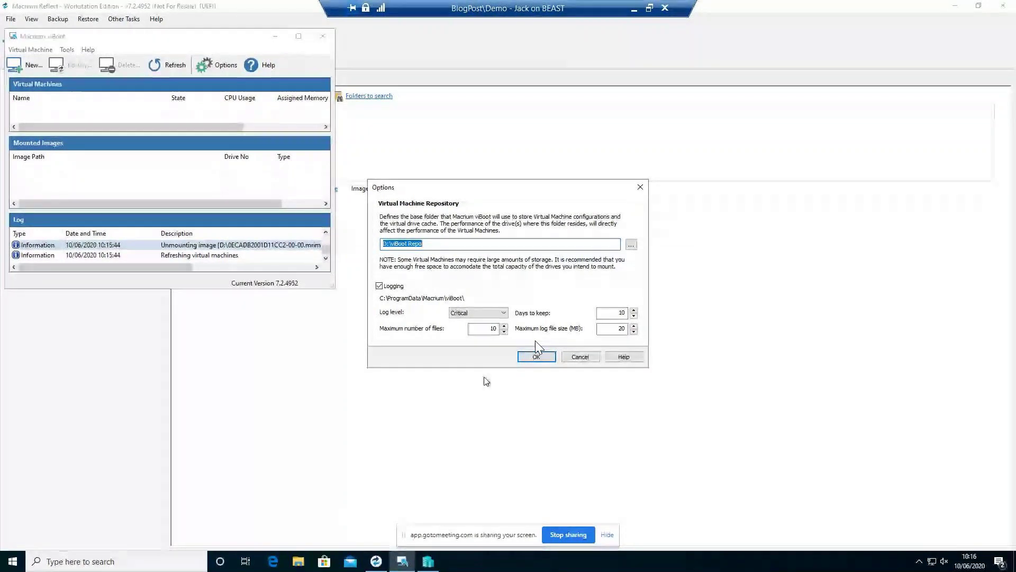
key("super+e")
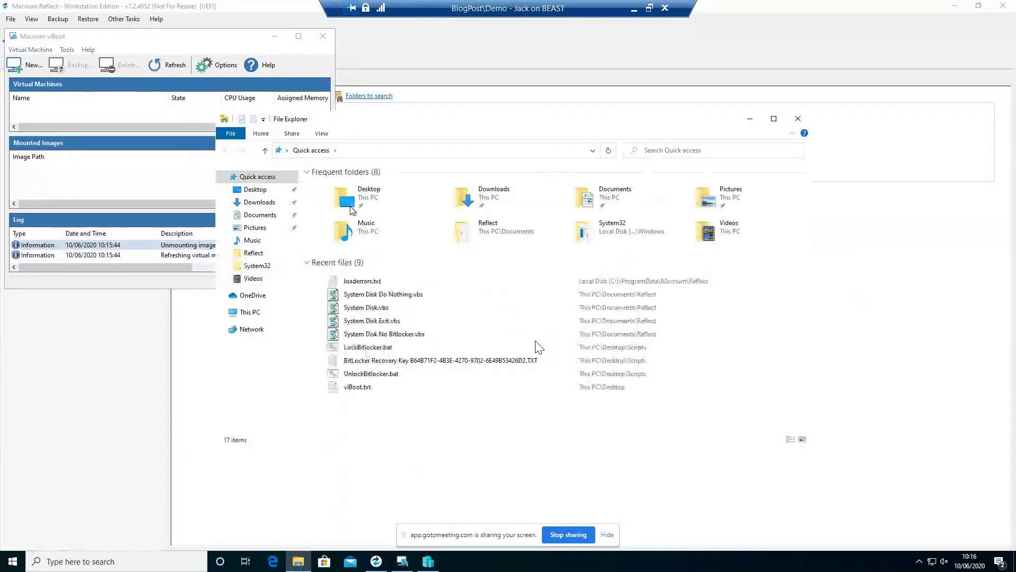
left_click(249, 312)
left_click(532, 299)
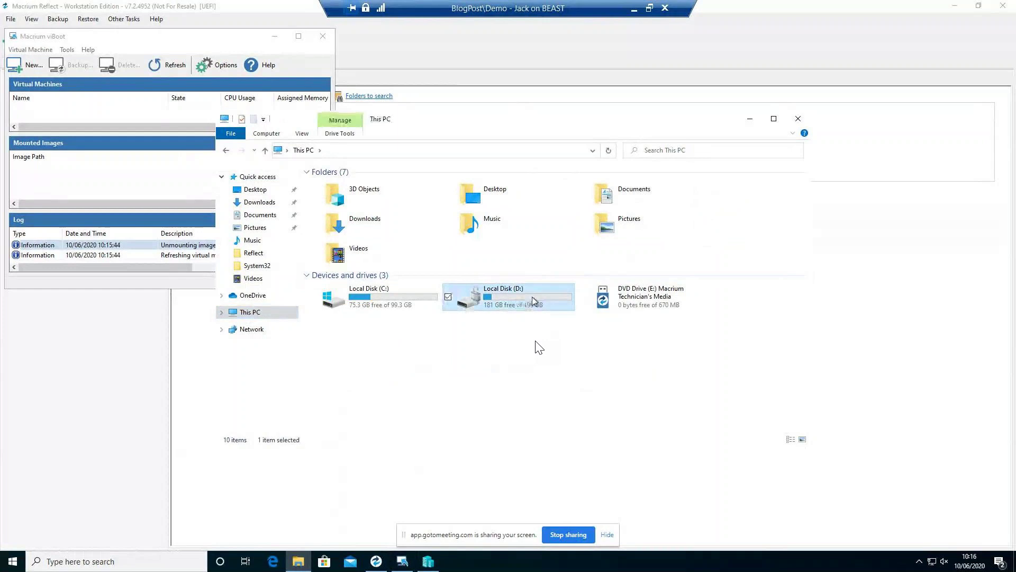
double_click(532, 300)
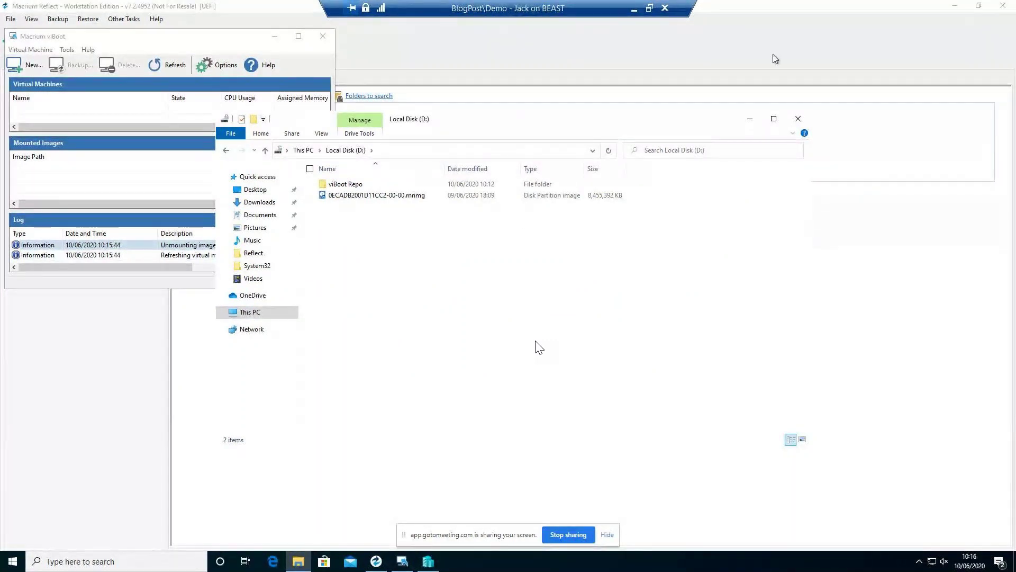
left_click(750, 119)
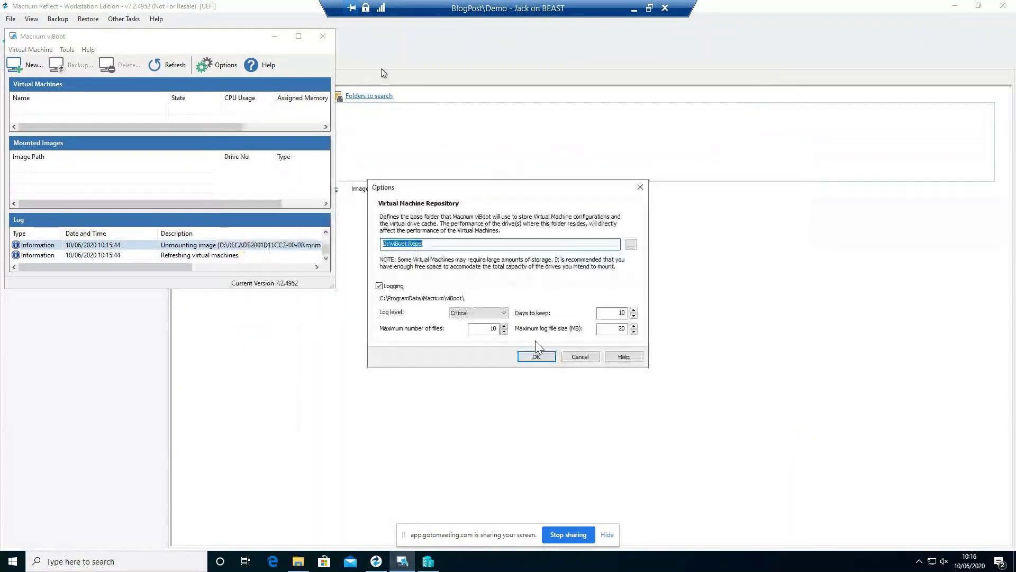
Step: Close Options and viBoot, then select 0ECADB2001D11CC2-00-00.mrimg in the restore list
left_click(639, 189)
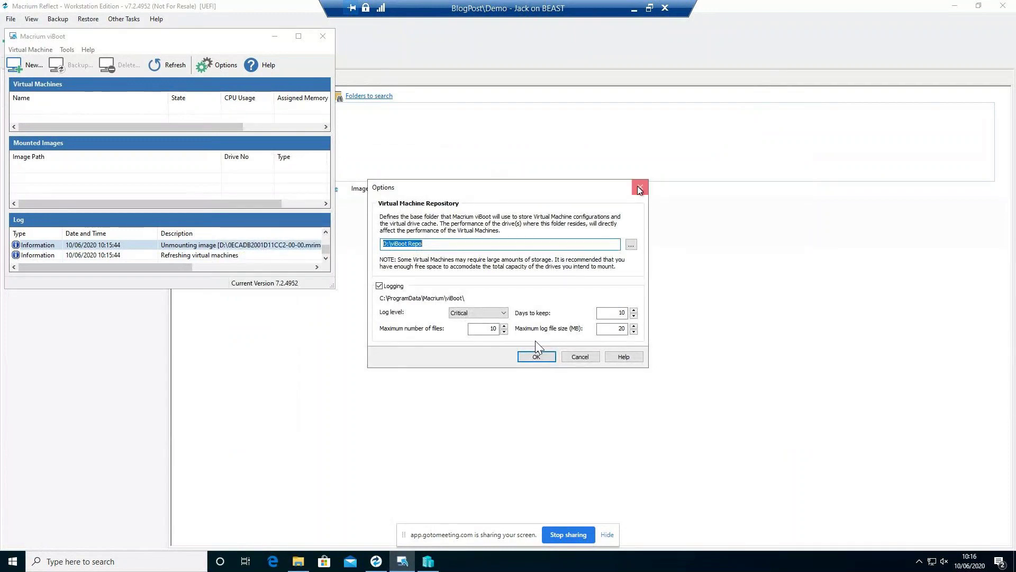
left_click(322, 36)
left_click(369, 222)
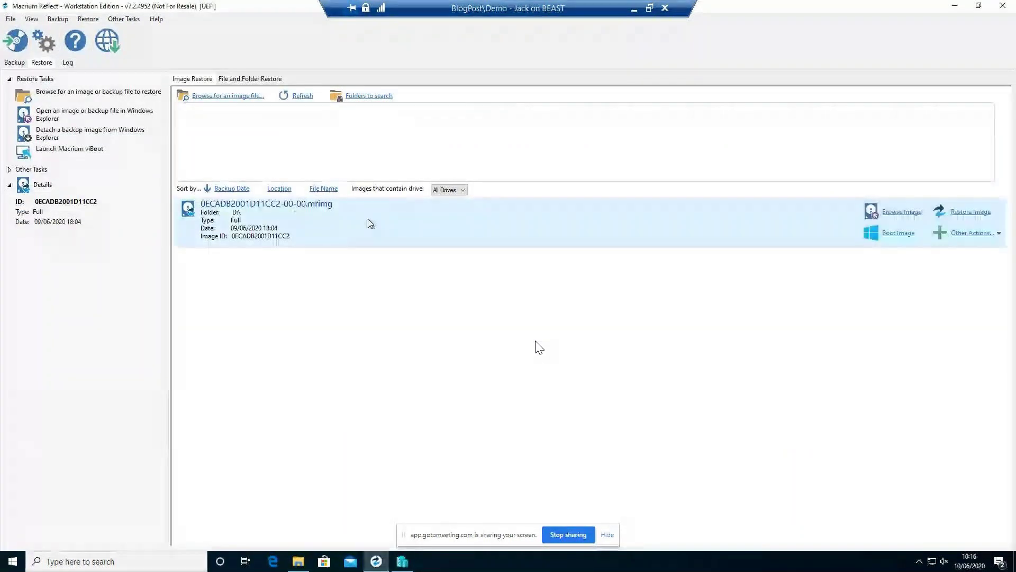
Step: Boot the image as a VM with default settings and view it running in Hyper-V Manager
left_click(895, 233)
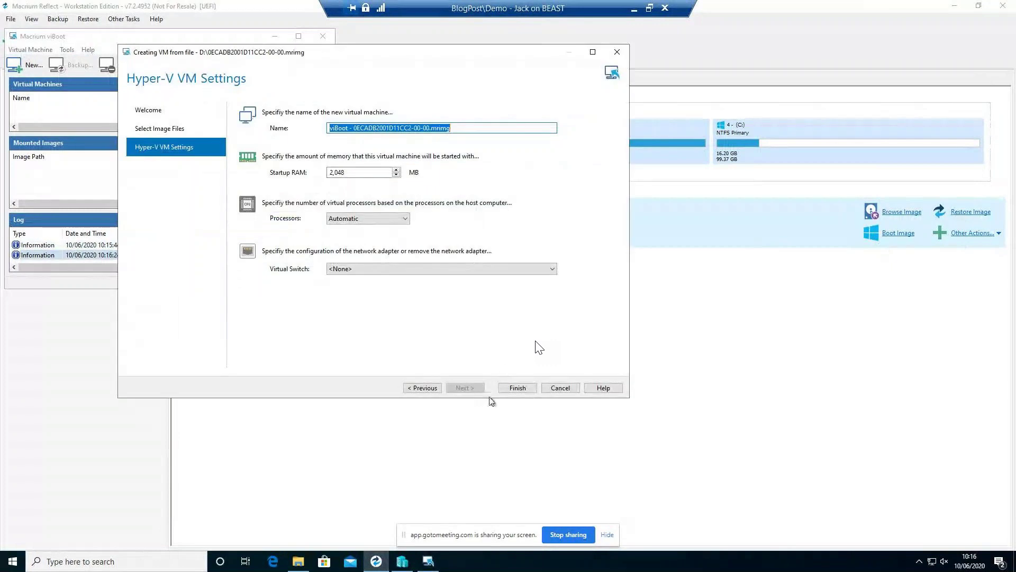
left_click(519, 389)
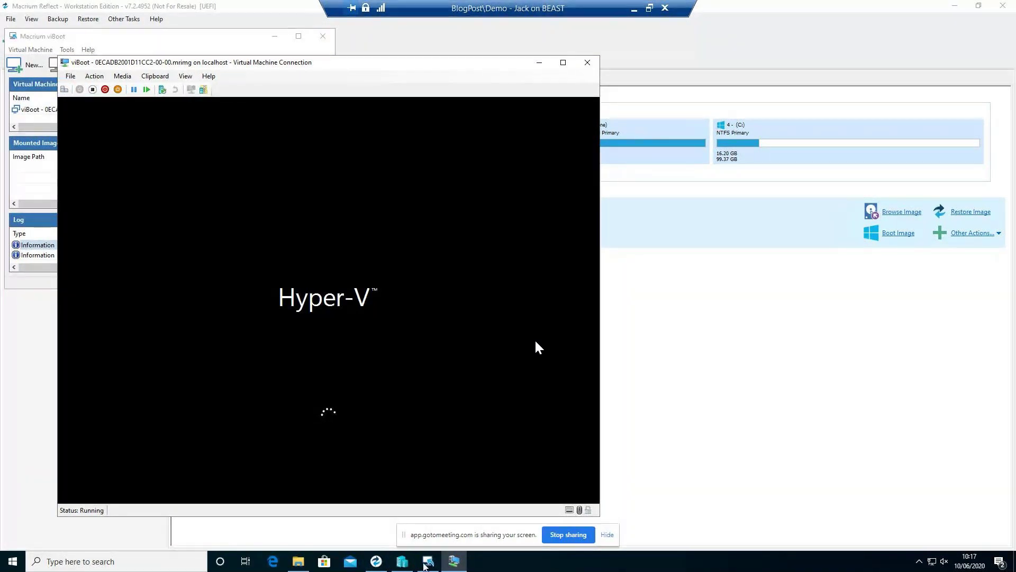
left_click(402, 561)
left_click_drag(195, 65, 318, 64)
Step: Review the viBoot VM's settings, viewing Network Adapter under Add Hardware, then cancel
left_click(197, 78)
right_click(196, 77)
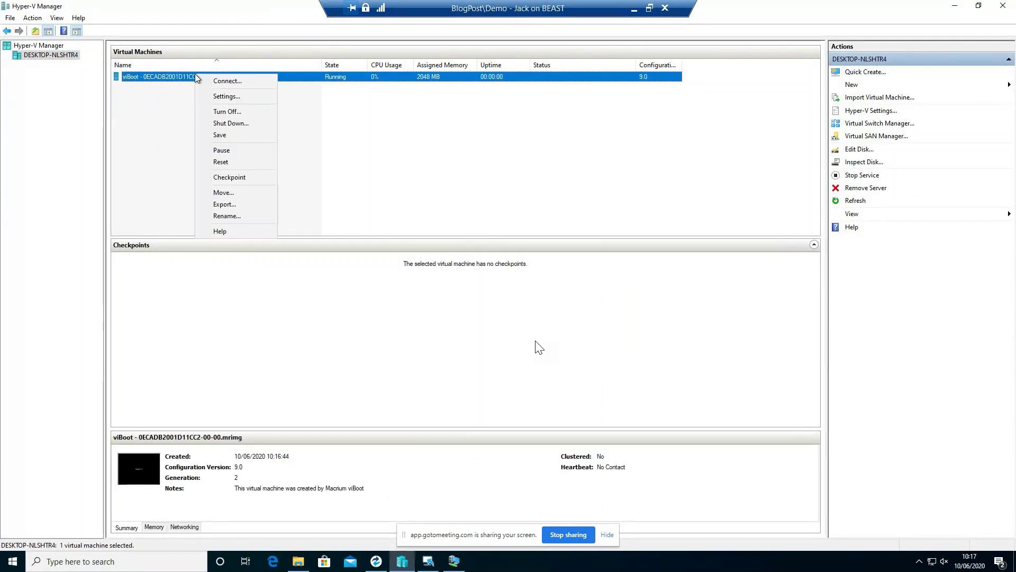
left_click(228, 96)
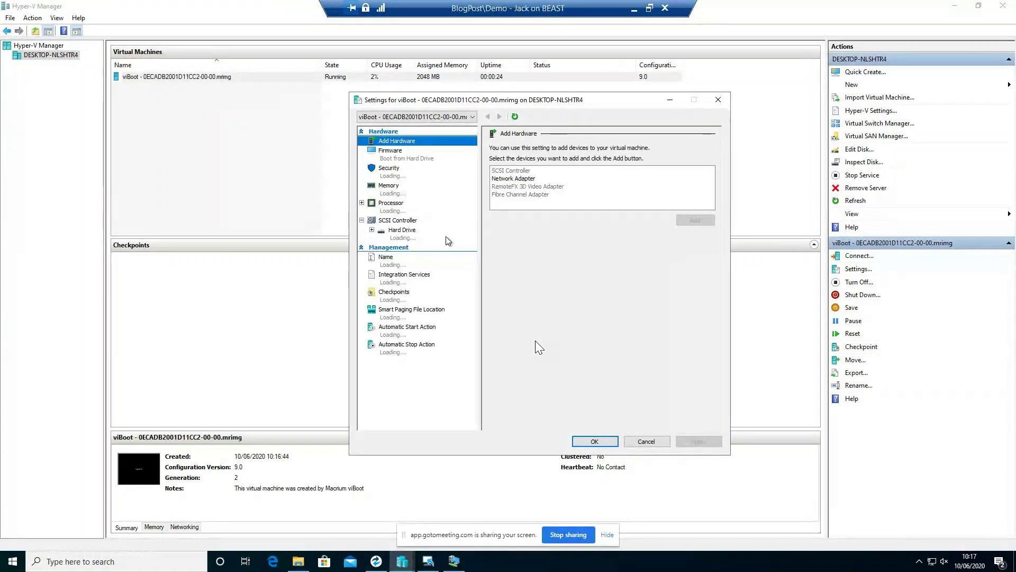
left_click(519, 179)
left_click(646, 441)
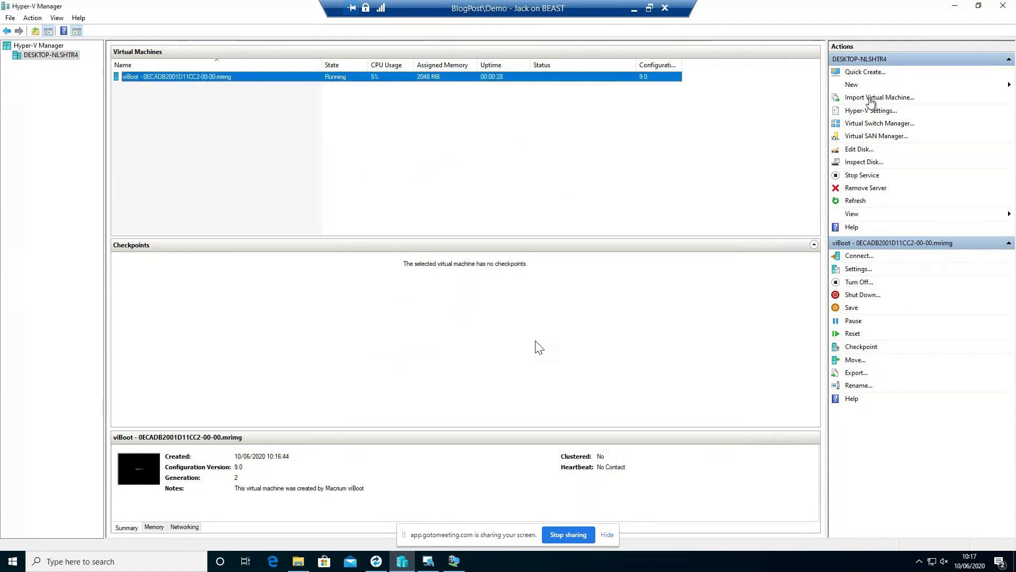
Step: Open Virtual Switch Manager and show the Default Switch properties
left_click(874, 123)
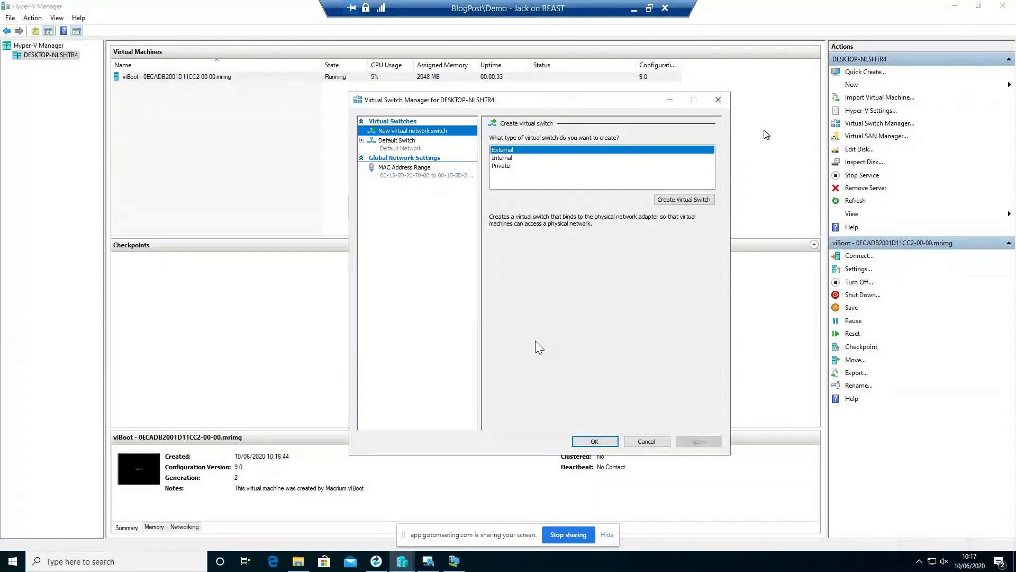
left_click(646, 441)
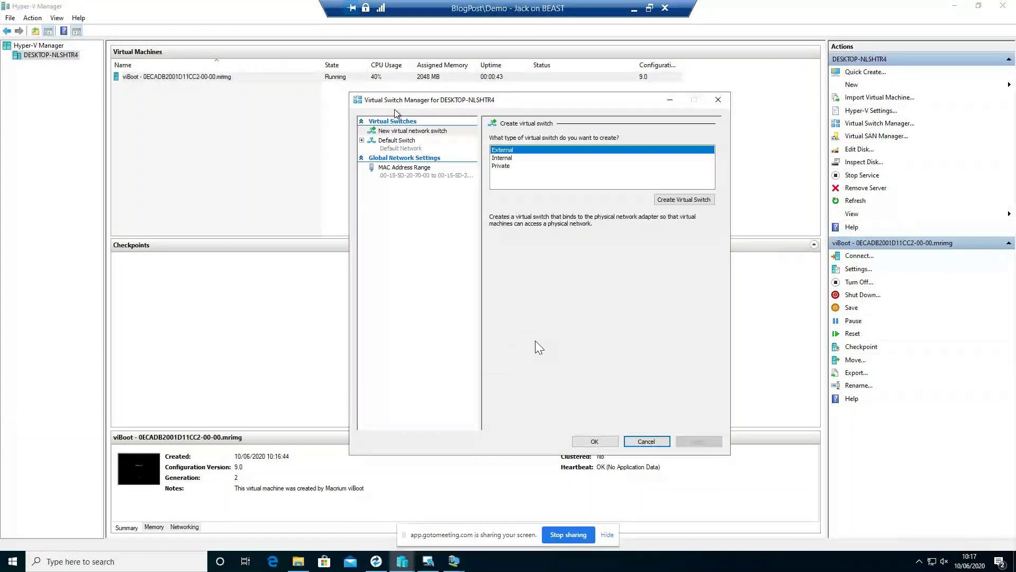
left_click(392, 140)
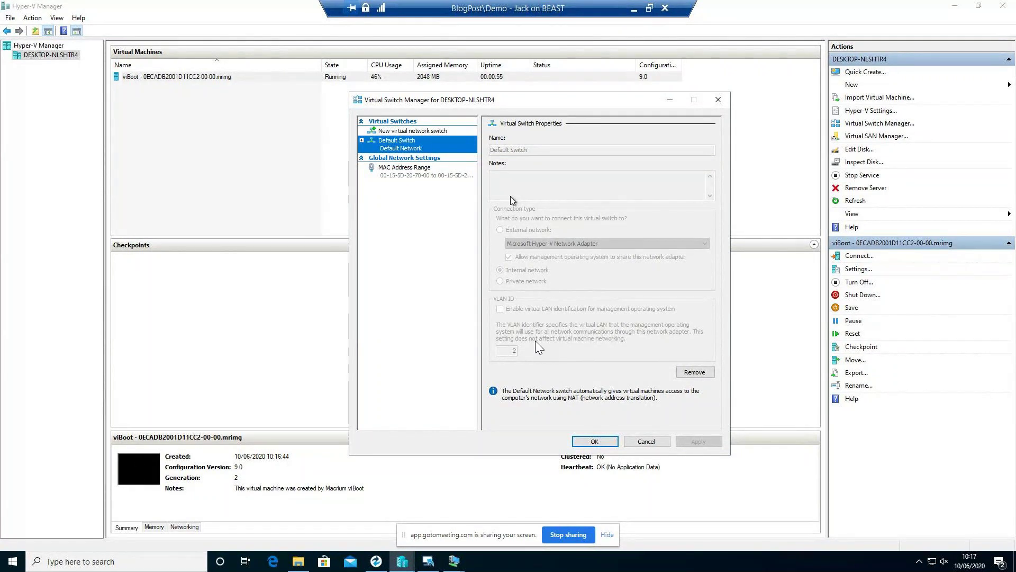
Step: Close the switch manager and connect to the viBoot VM to show its Windows sign-in screen
key("Return")
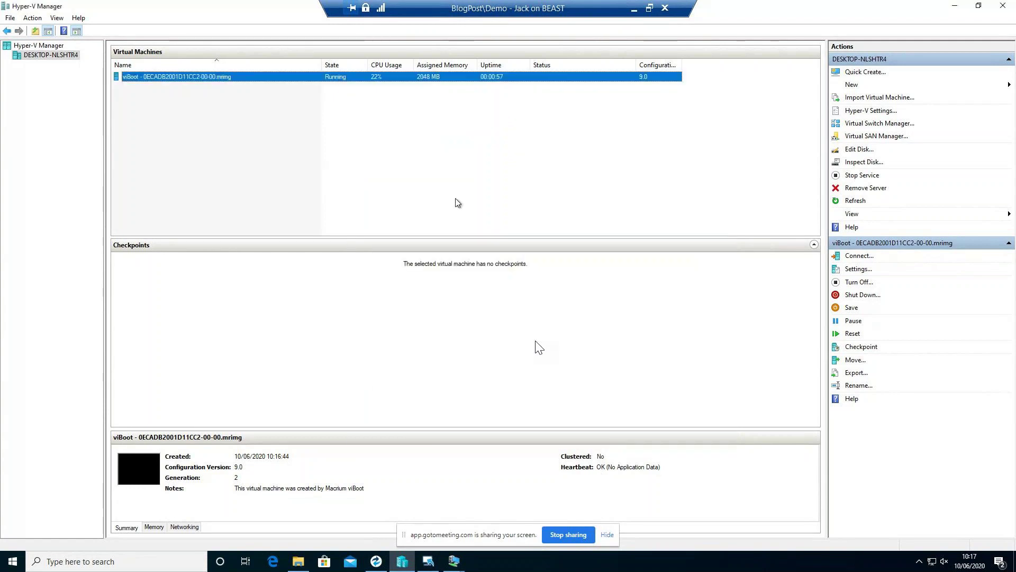
mouse_move(444, 564)
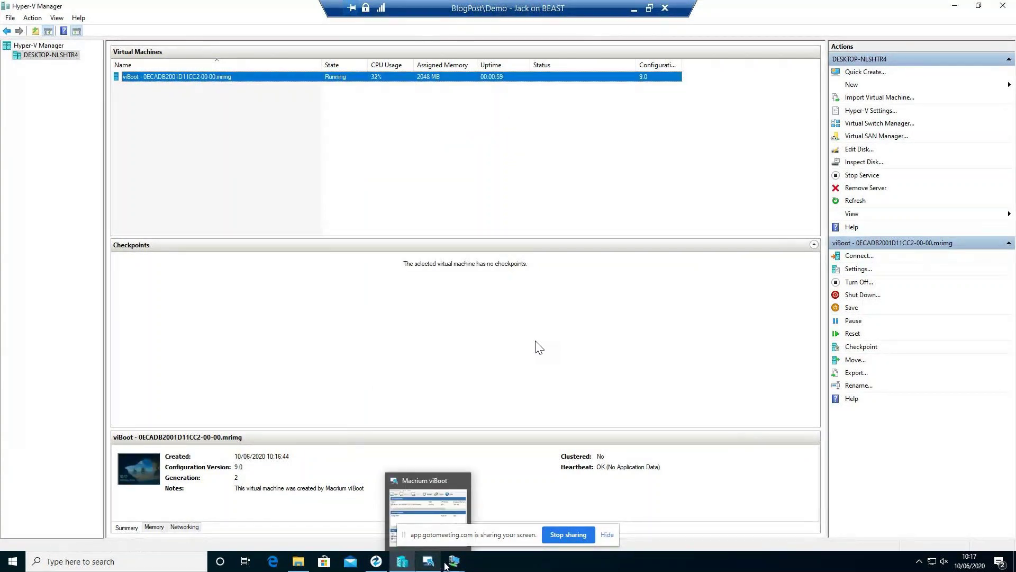
left_click(500, 494)
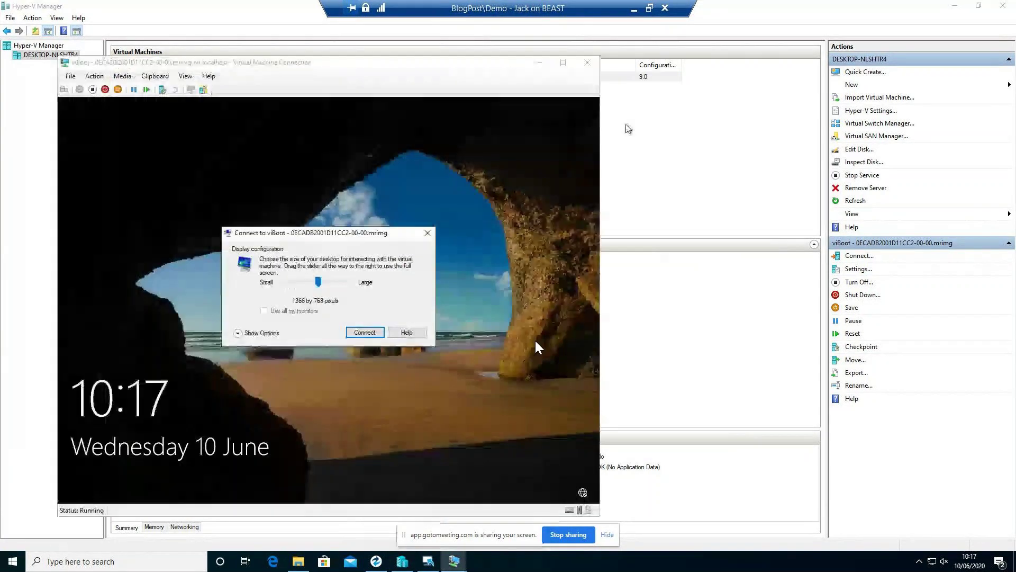
left_click(365, 332)
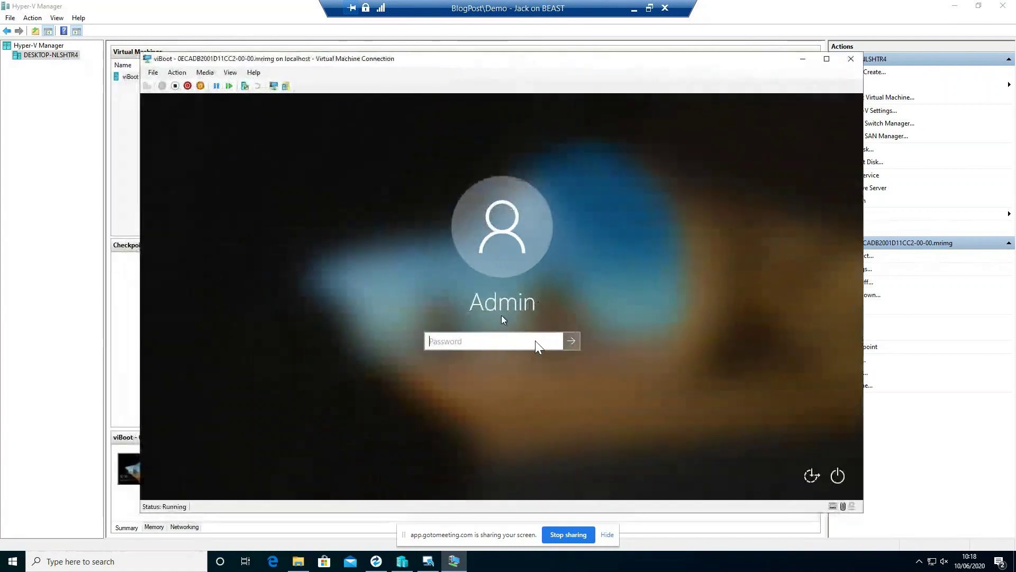
Step: Sign in to the viBoot VM with the account password and bring its connection window forward
type("P")
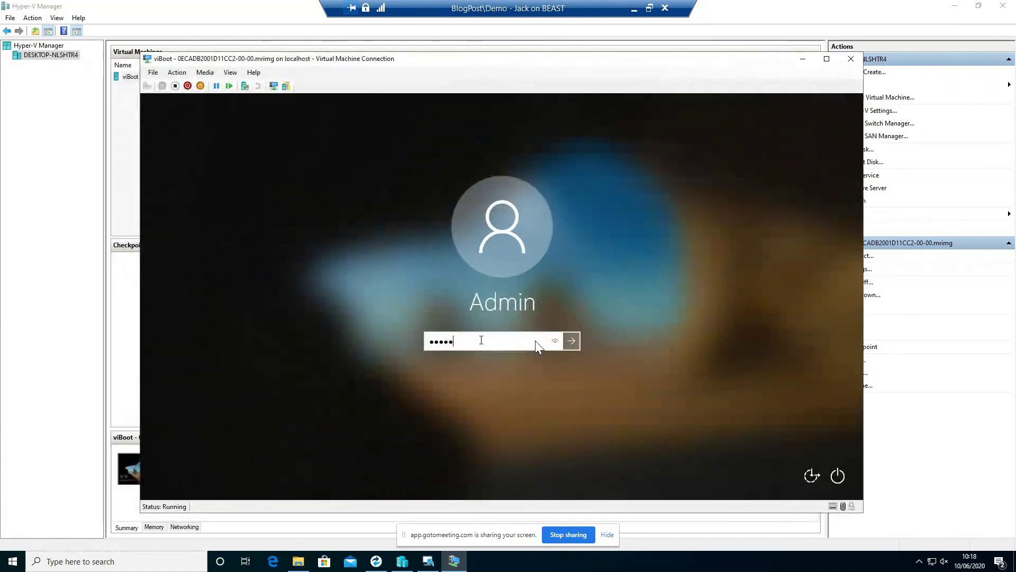
key("Return")
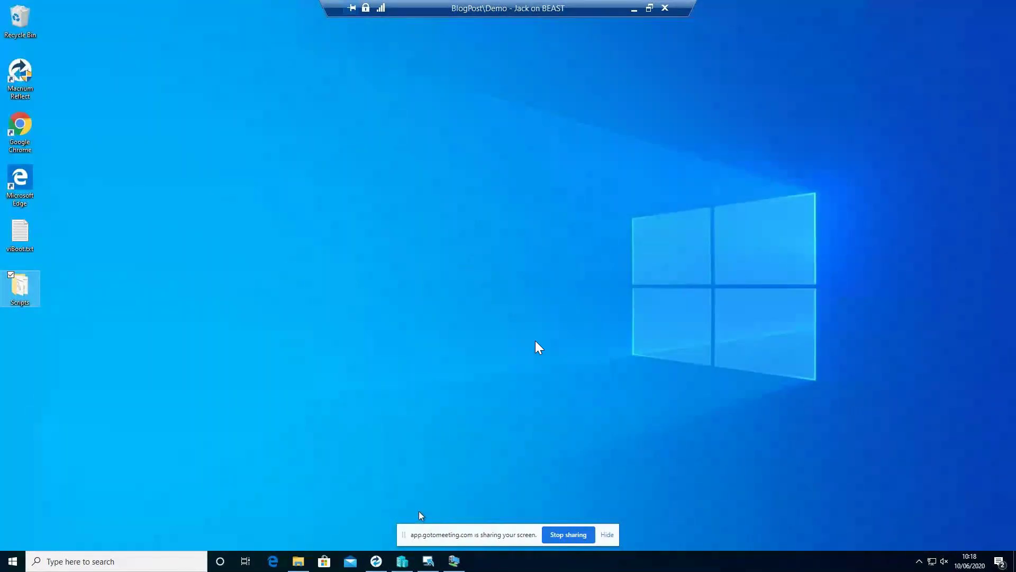
left_click(454, 561)
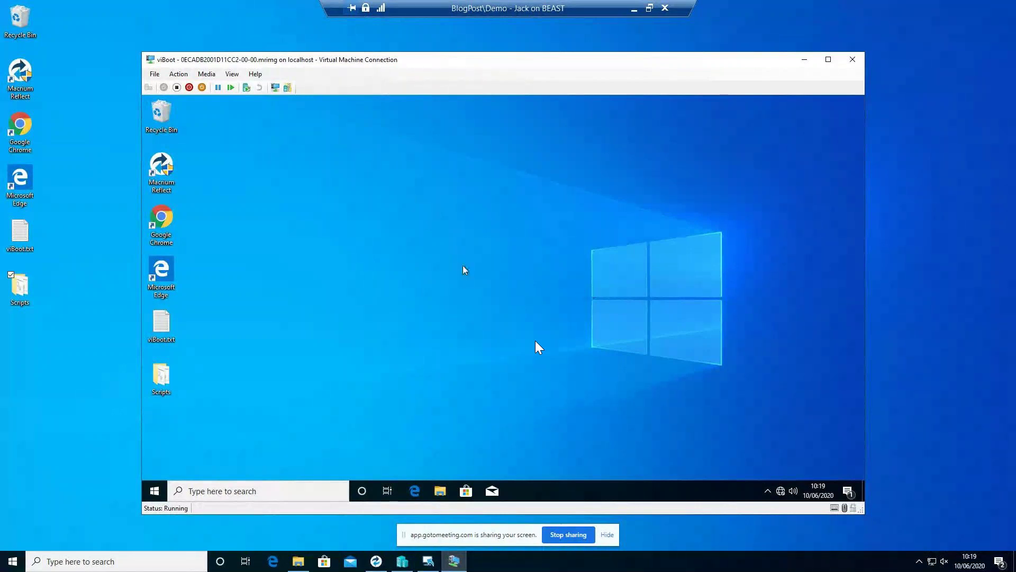
Step: Turn off the viBoot virtual machine, confirming the power-off, and return to Macrium viBoot
left_click(177, 87)
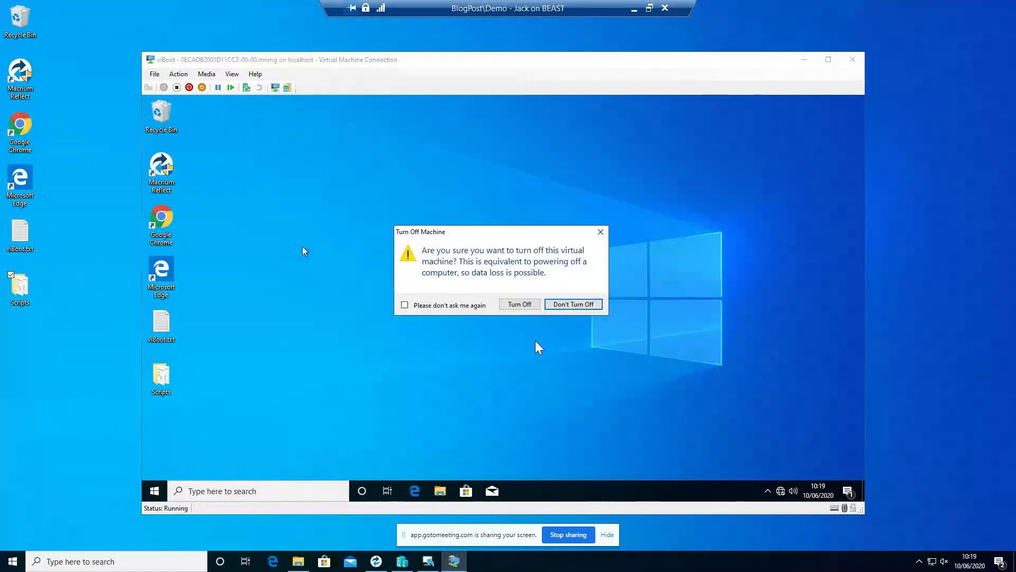
left_click(512, 307)
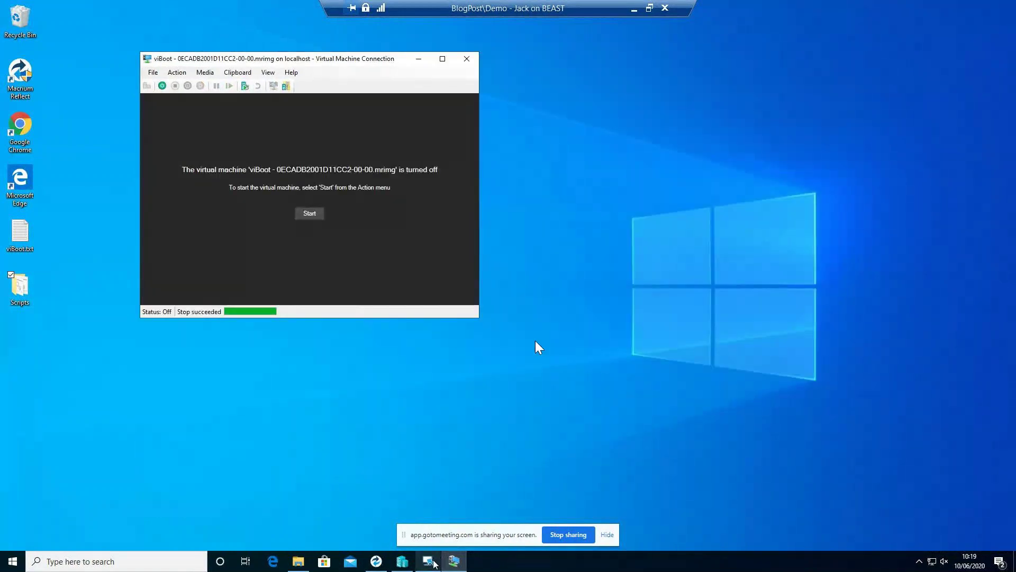
left_click(429, 562)
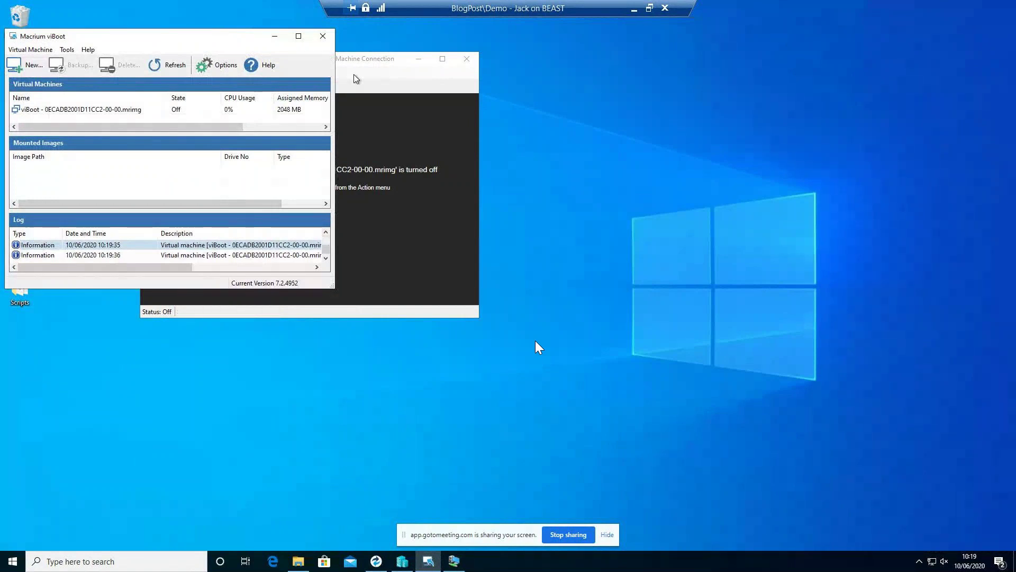
Step: Review the incremental, differential and full backup options for the viBoot VM's changes, then cancel
left_click(132, 110)
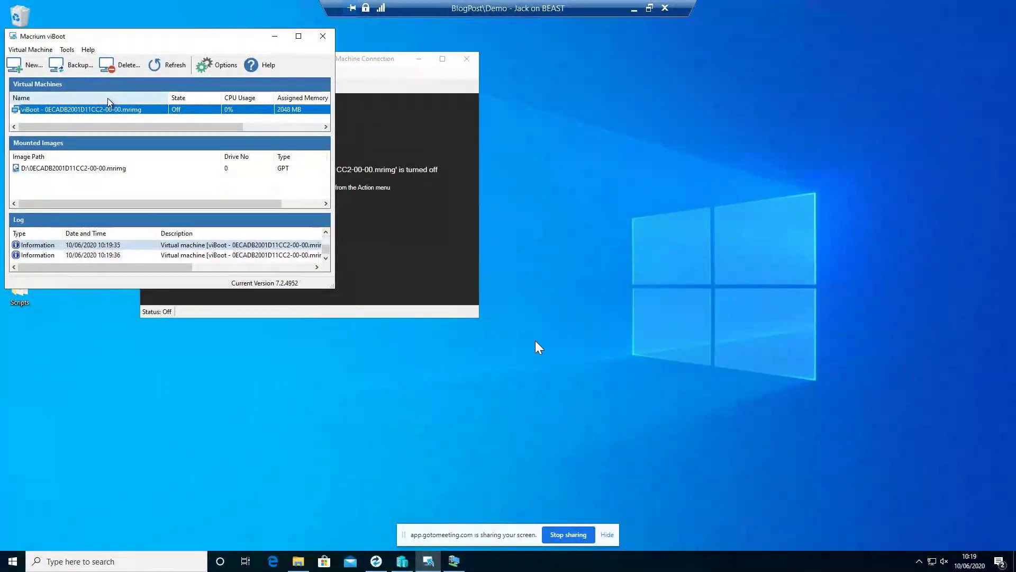
left_click(70, 65)
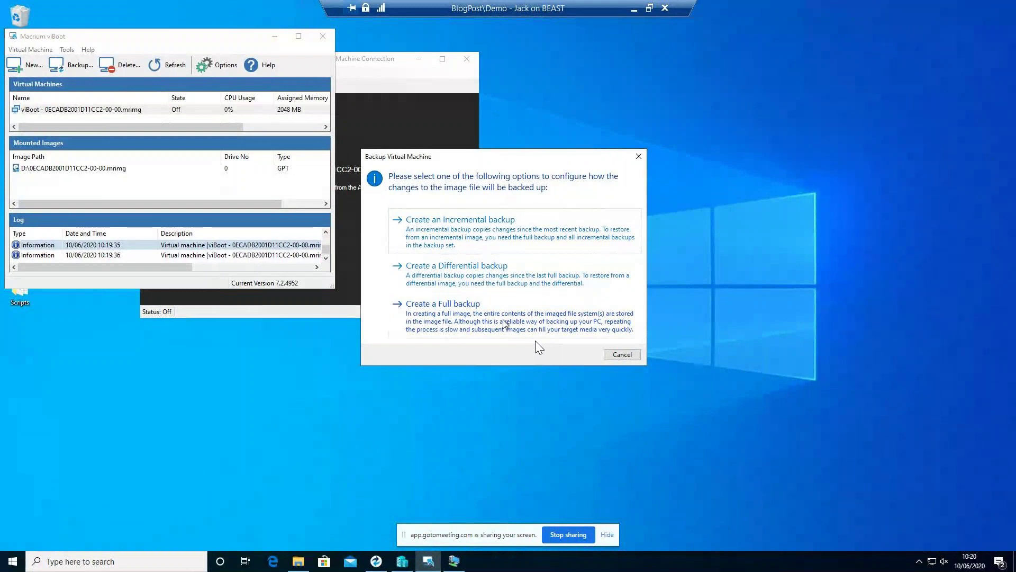
left_click(622, 354)
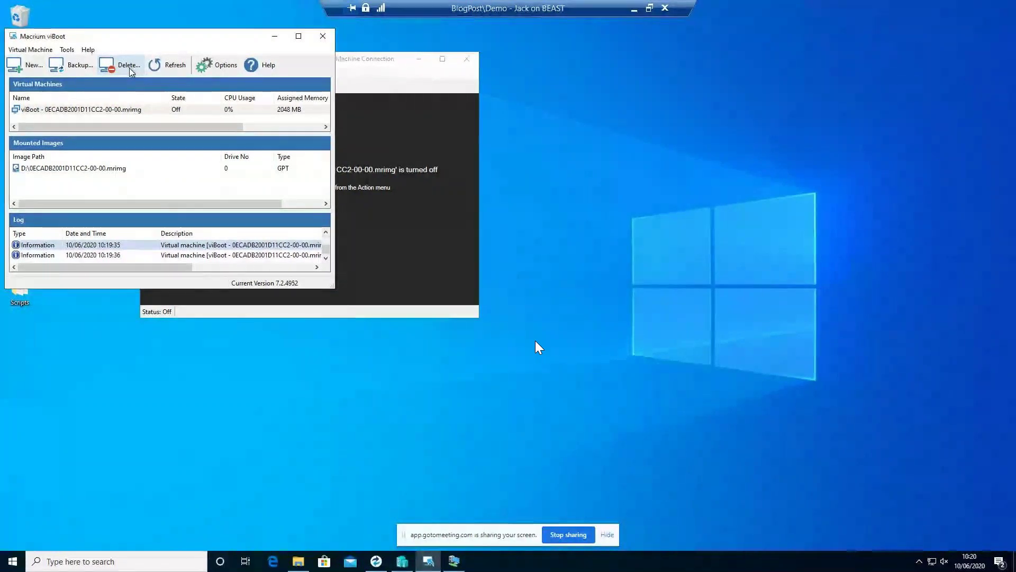
Step: Move the viBoot window right, check the mounted image on Local Disk (D:), and reselect the VM
left_click_drag(159, 36, 642, 83)
left_click(567, 216)
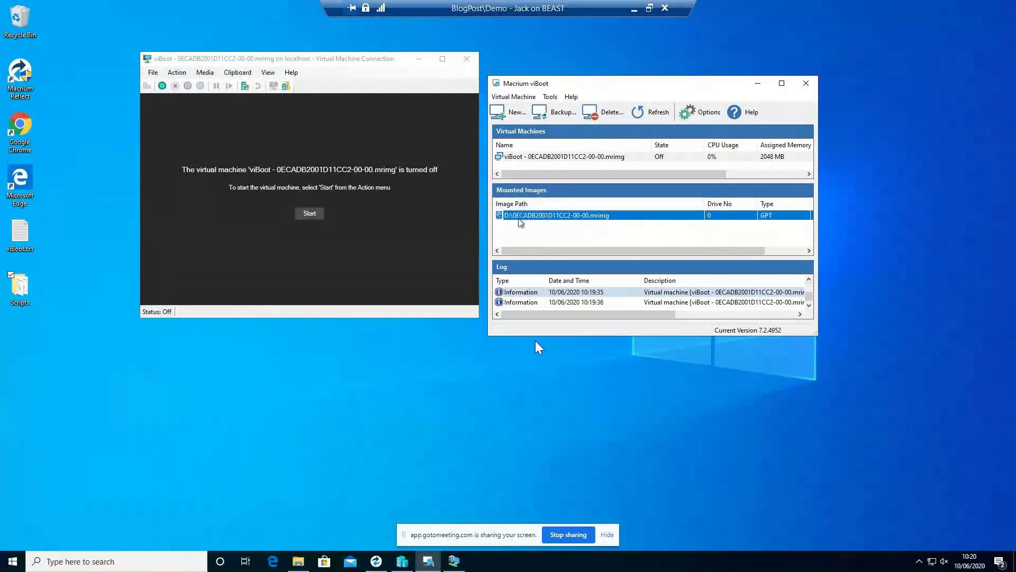
left_click(298, 561)
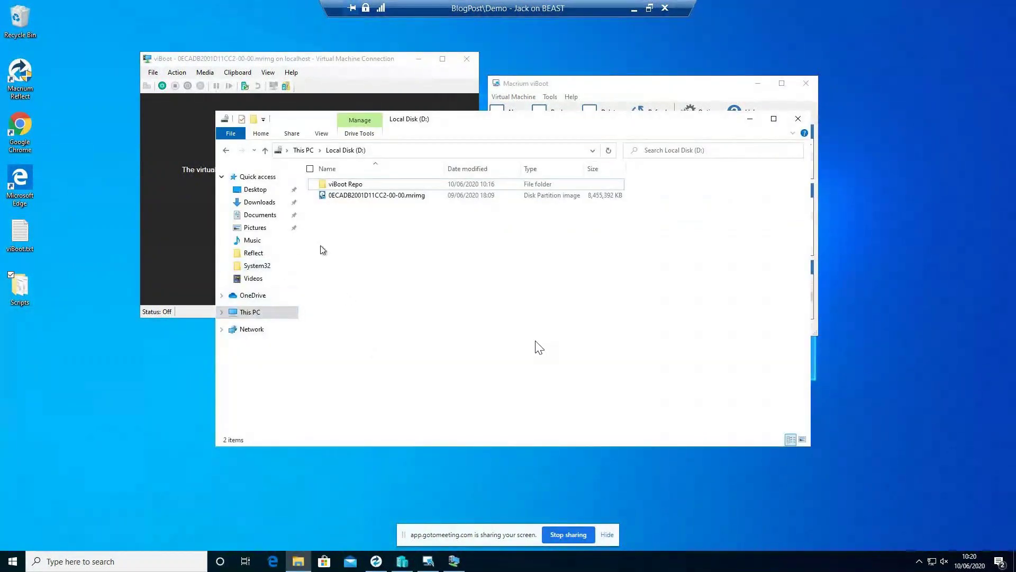
left_click(749, 118)
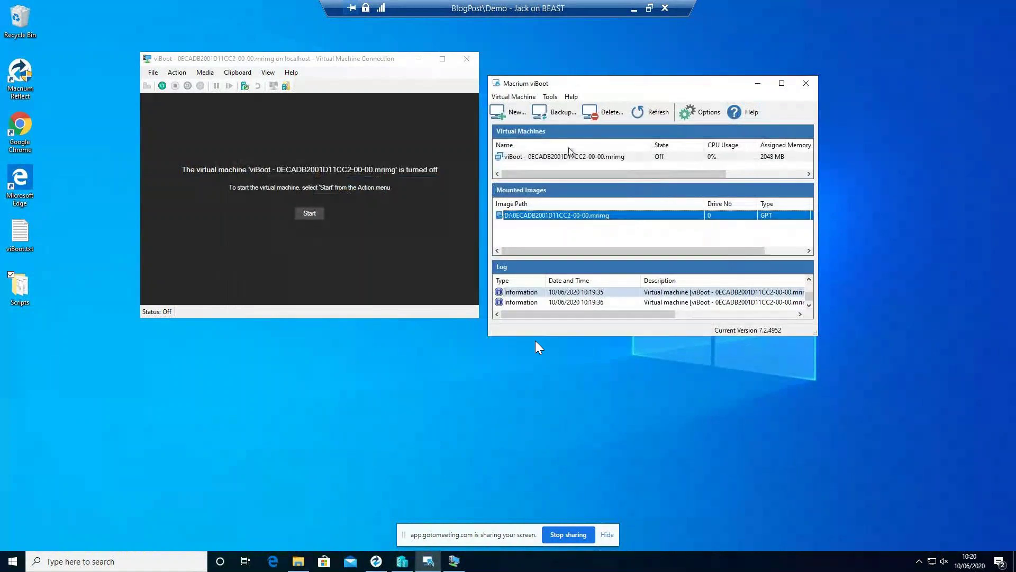
left_click(528, 159)
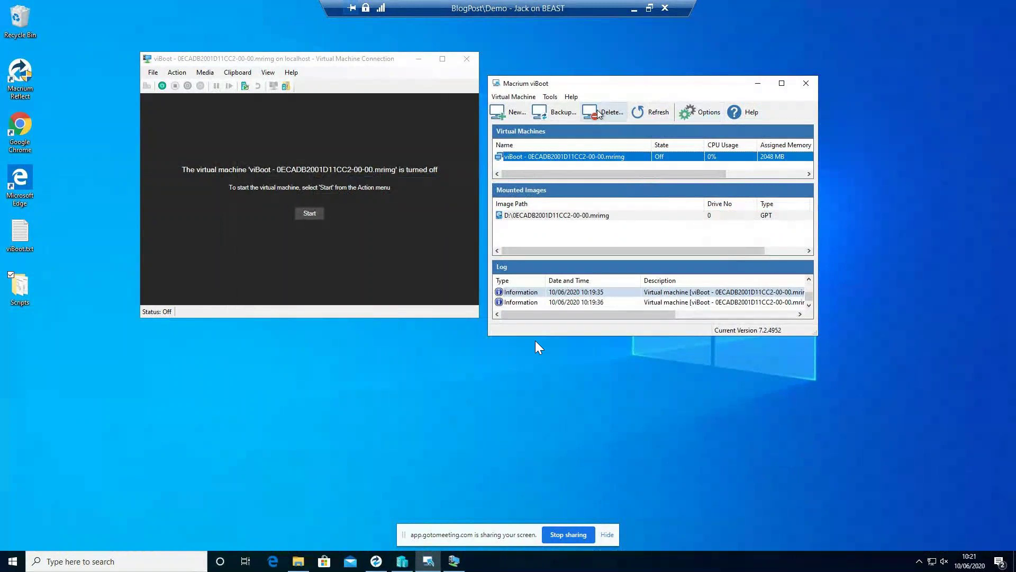
Step: Review the Mounted Images and Log lists, leave the remote session, and advance to 'How viBoot can make life easier'
scroll(688, 222, "right", 1)
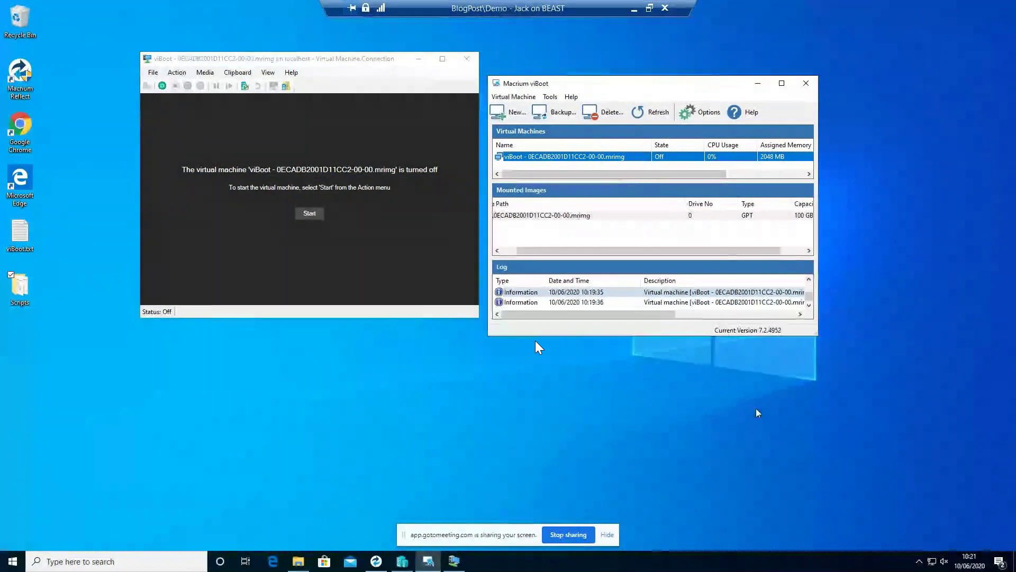
left_click_drag(810, 296, 811, 290)
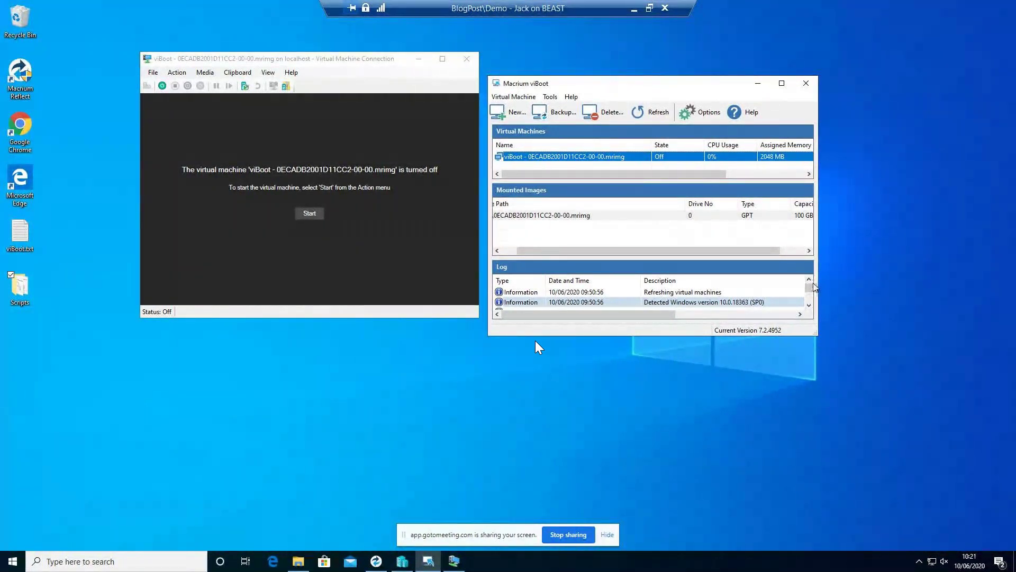
scroll(809, 291, "down", 2)
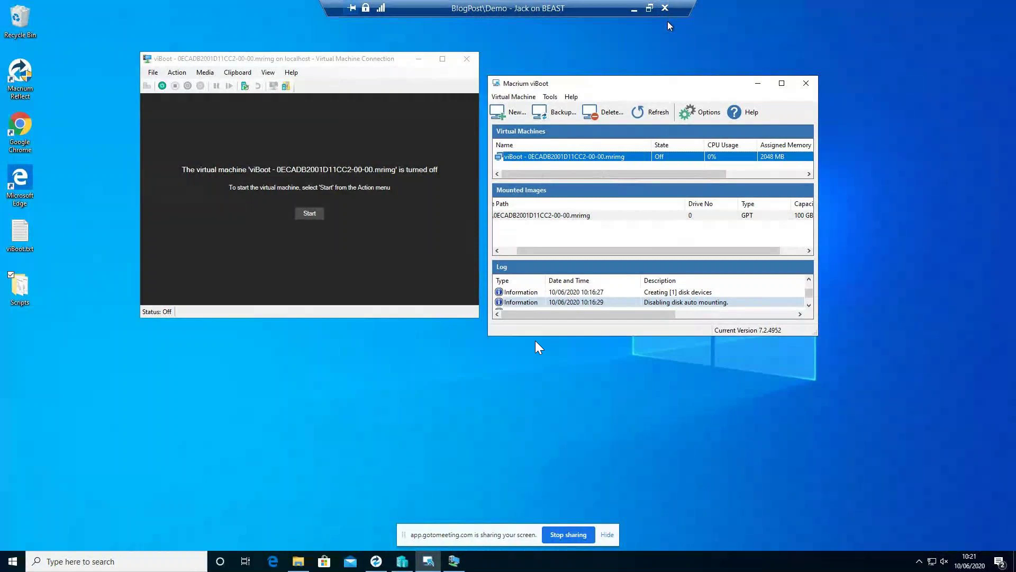
left_click(632, 9)
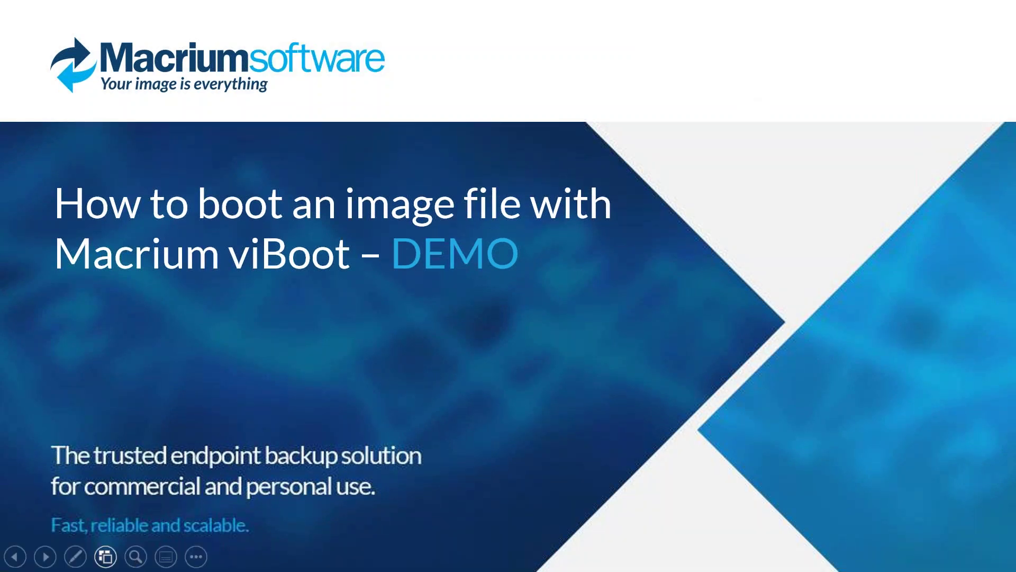
left_click(45, 556)
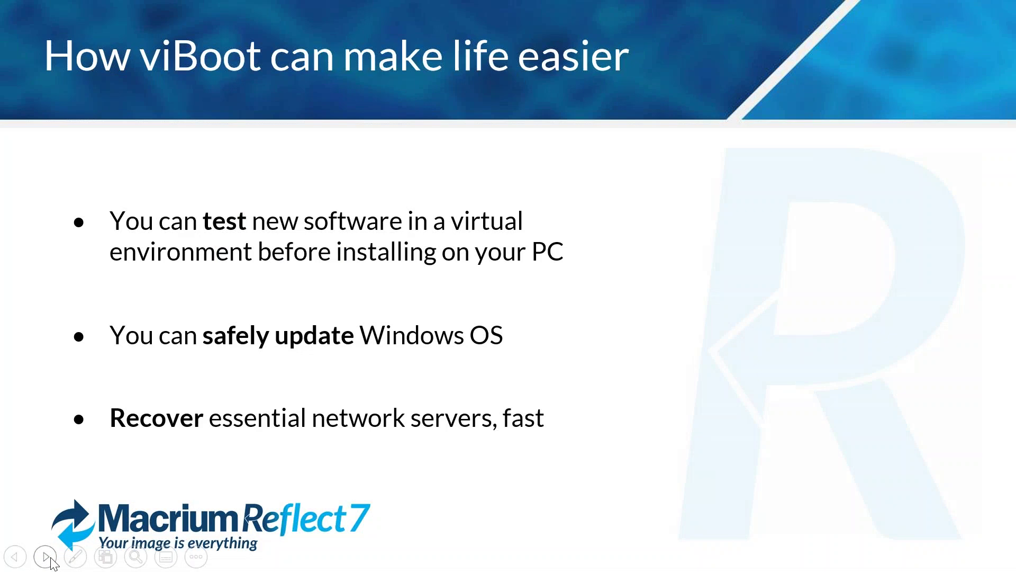